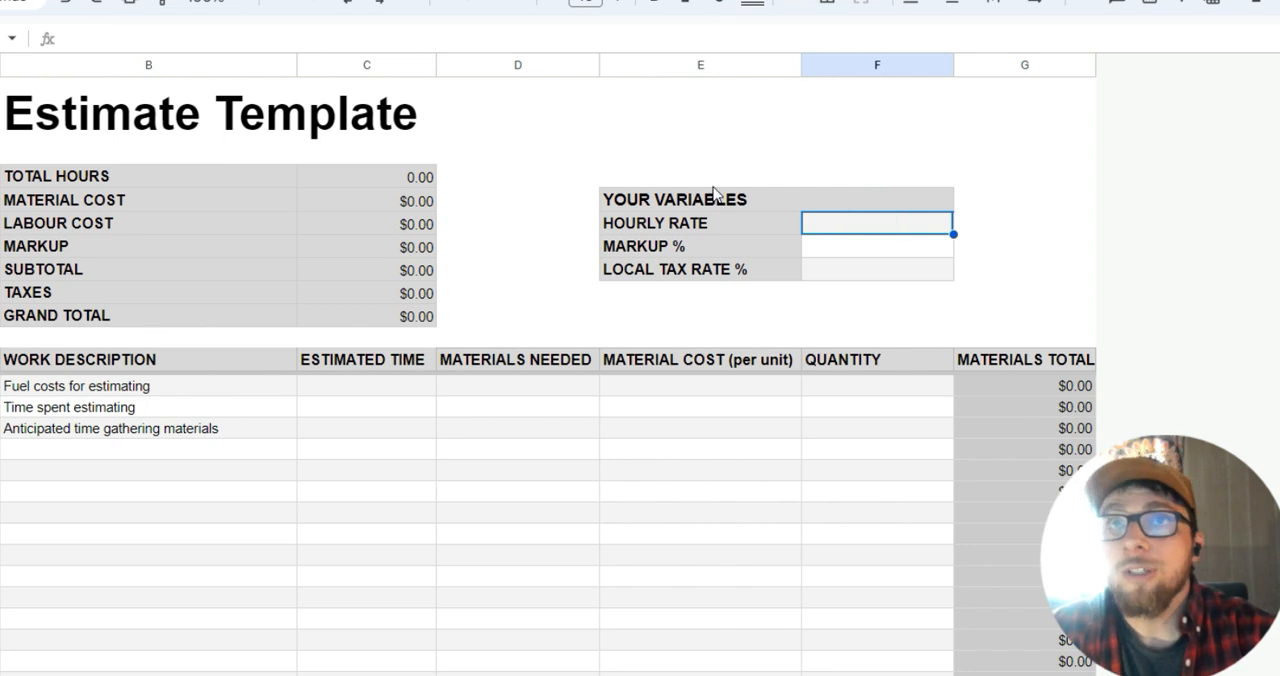
Set the estimate variables to an hourly rate of $50, a markup of 30% and a local tax rate of 13%.
{"action": "left_click", "coordinate": [890, 228]}
{"action": "left_click", "coordinate": [890, 230]}
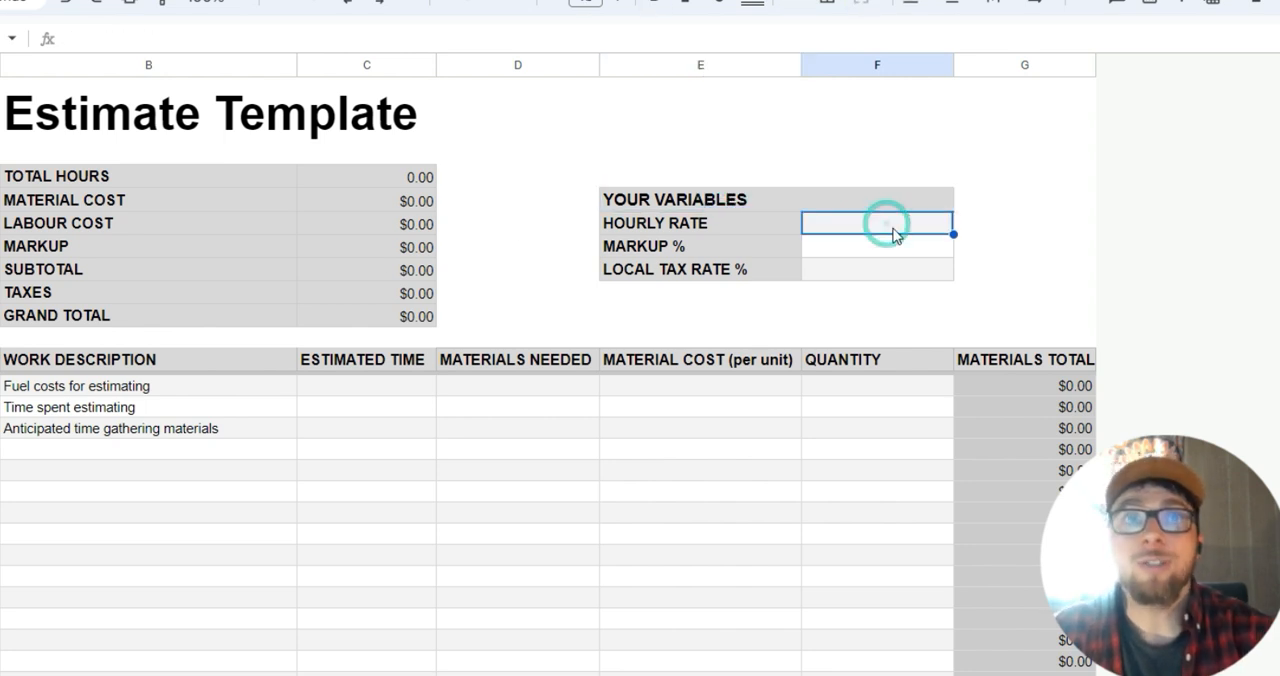
{"action": "type", "text": "50"}
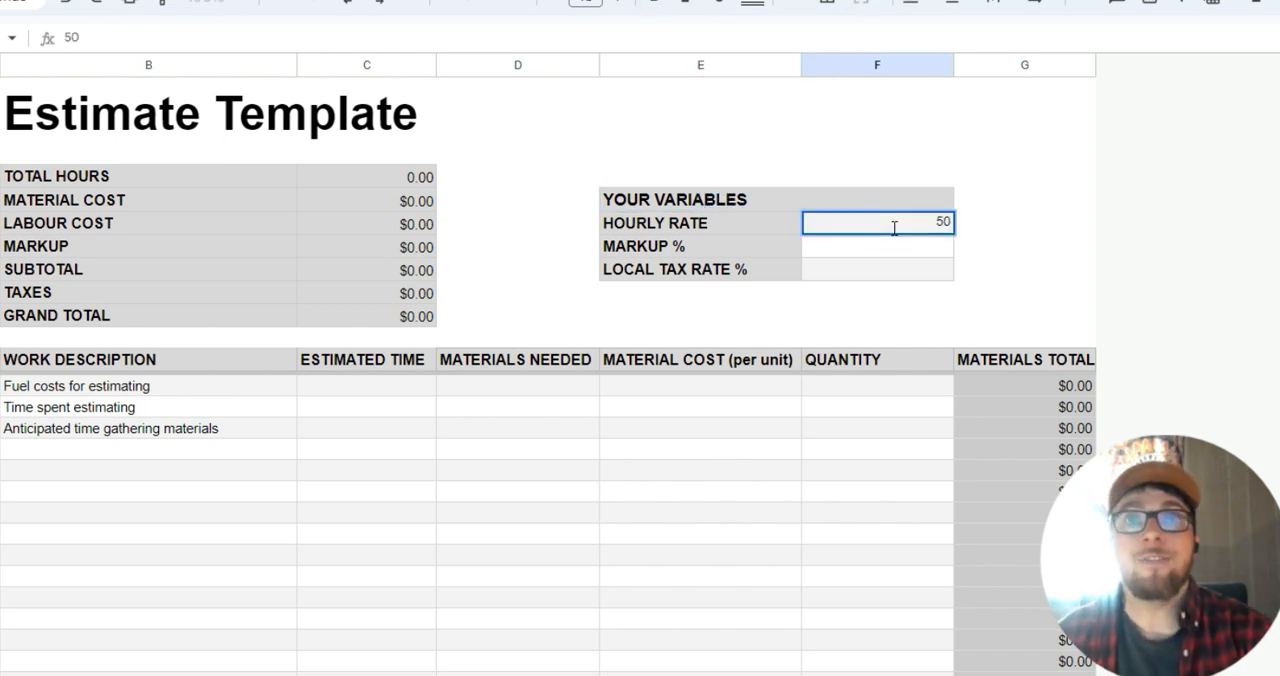
{"action": "left_click", "coordinate": [909, 249]}
{"action": "type", "text": "30"}
{"action": "key", "text": "Return"}
{"action": "left_click", "coordinate": [904, 270]}
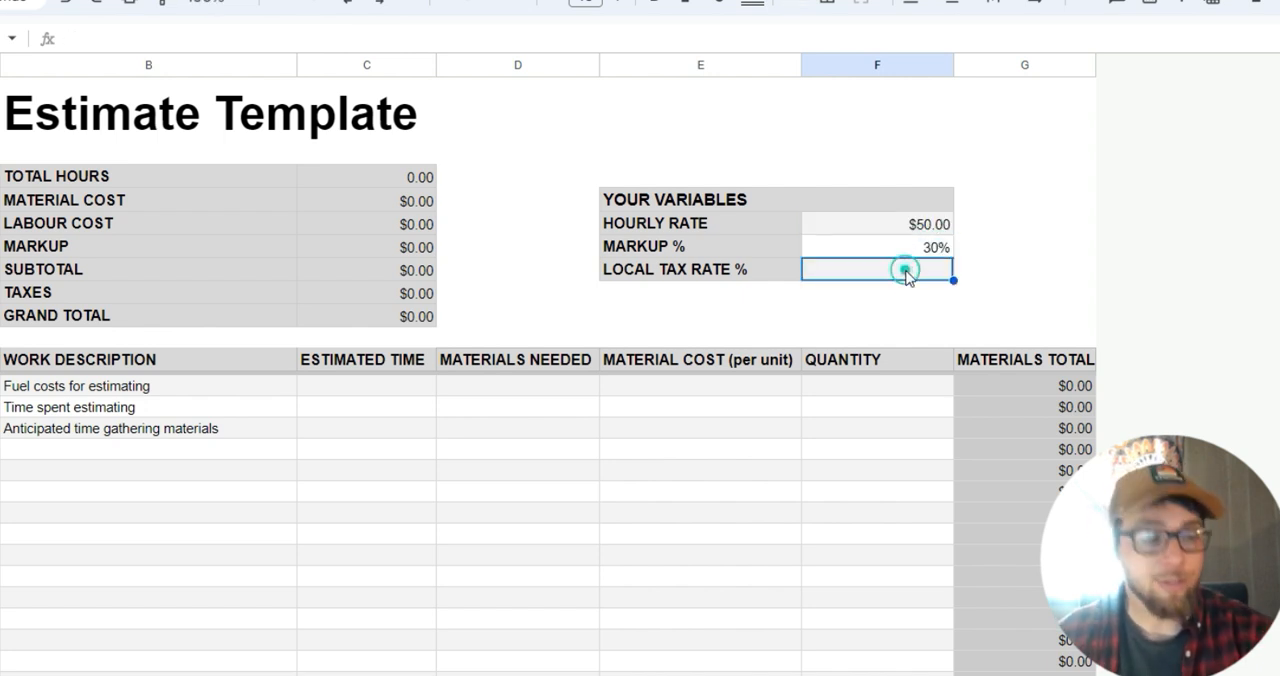
{"action": "type", "text": "13"}
{"action": "key", "text": "Return"}
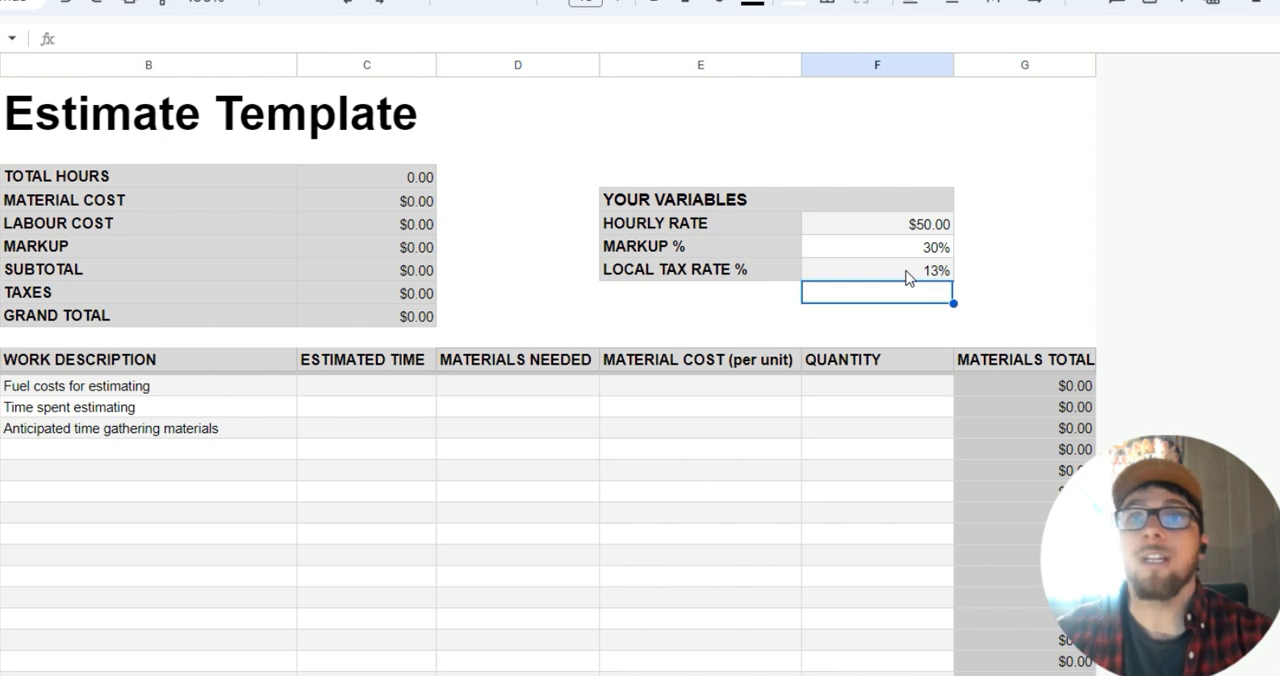
Paste the copied window-replacement task list into the Work Description column, running from fuel costs for estimating to disposal of construction waste.
{"action": "scroll", "coordinate": [312, 472], "scroll_direction": "down", "scroll_amount": 2}
{"action": "scroll", "coordinate": [274, 450], "scroll_direction": "up", "scroll_amount": 2}
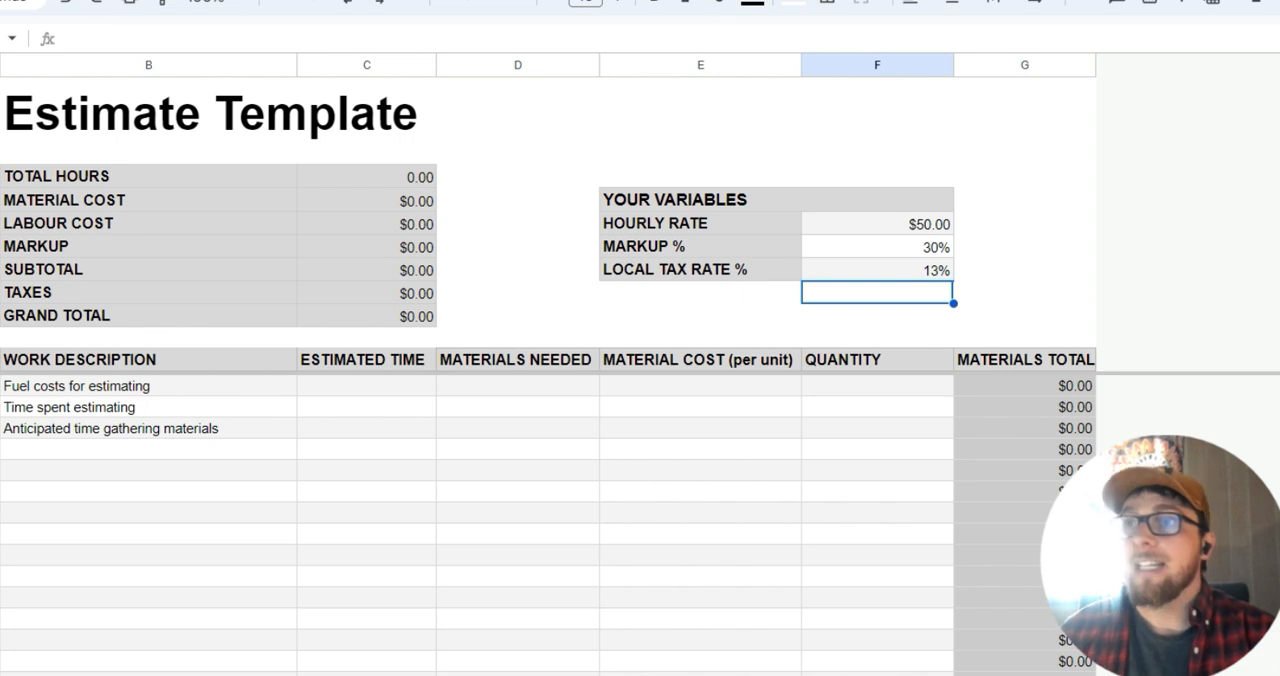
{"action": "left_click", "coordinate": [126, 452]}
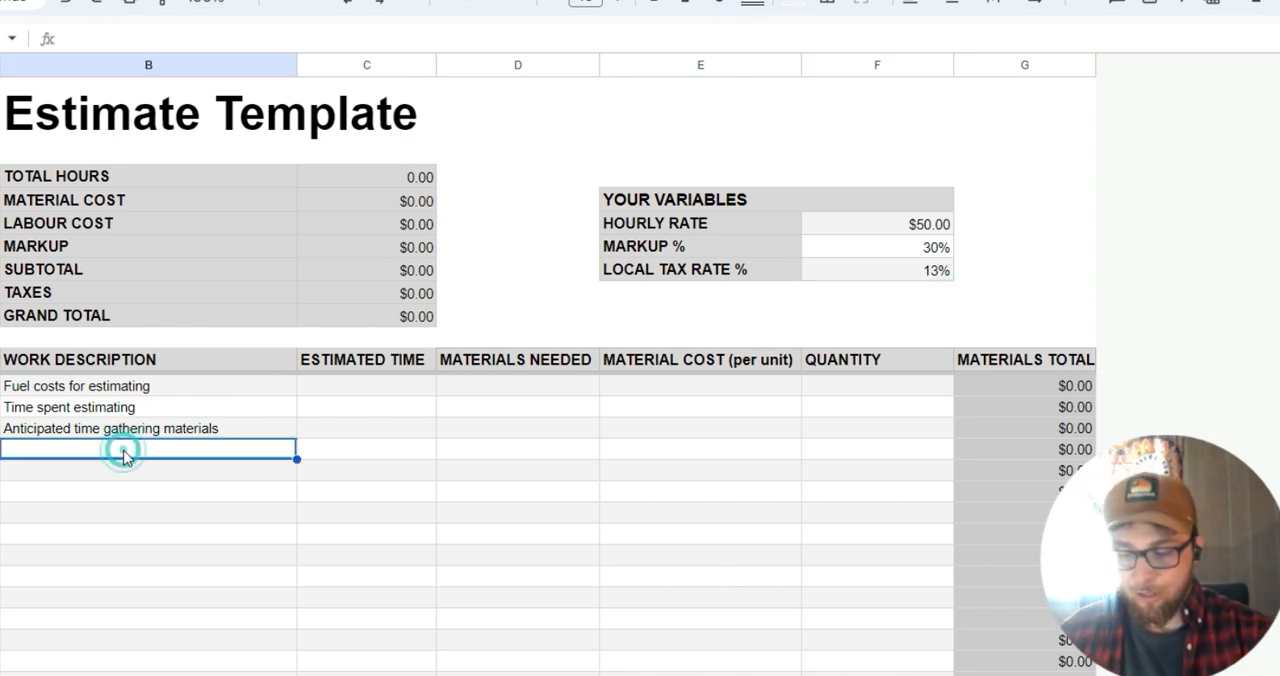
{"action": "key", "text": "ctrl+v"}
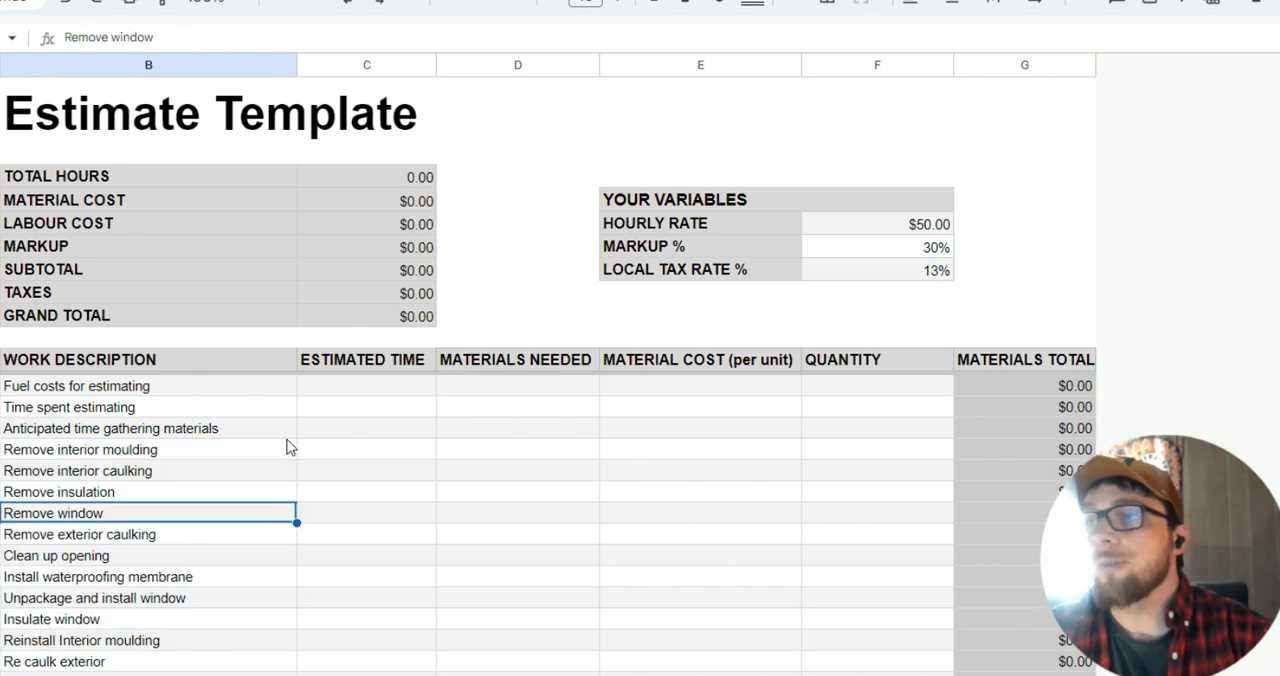
{"action": "scroll", "coordinate": [286, 446], "scroll_direction": "down", "scroll_amount": 2}
{"action": "scroll", "coordinate": [229, 437], "scroll_direction": "up", "scroll_amount": 2}
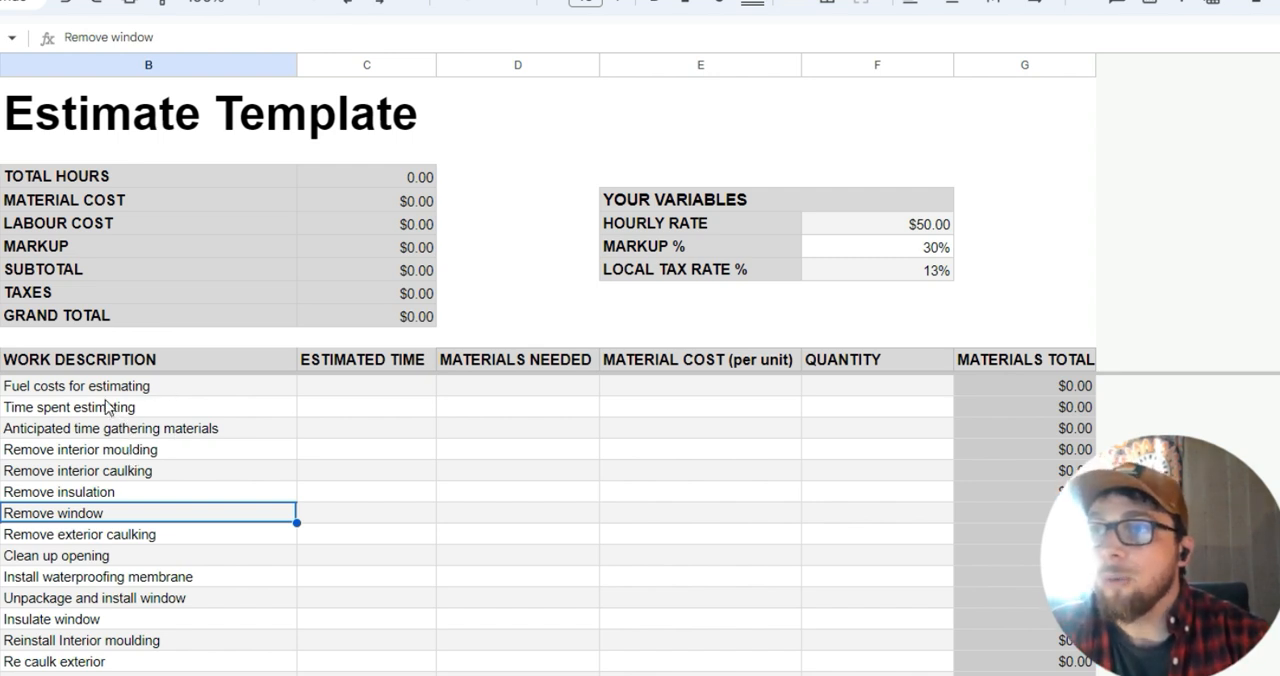
Review the work descriptions one by one, from fuel costs for estimating down to removing the window.
{"action": "left_click", "coordinate": [58, 390]}
{"action": "left_click", "coordinate": [84, 410]}
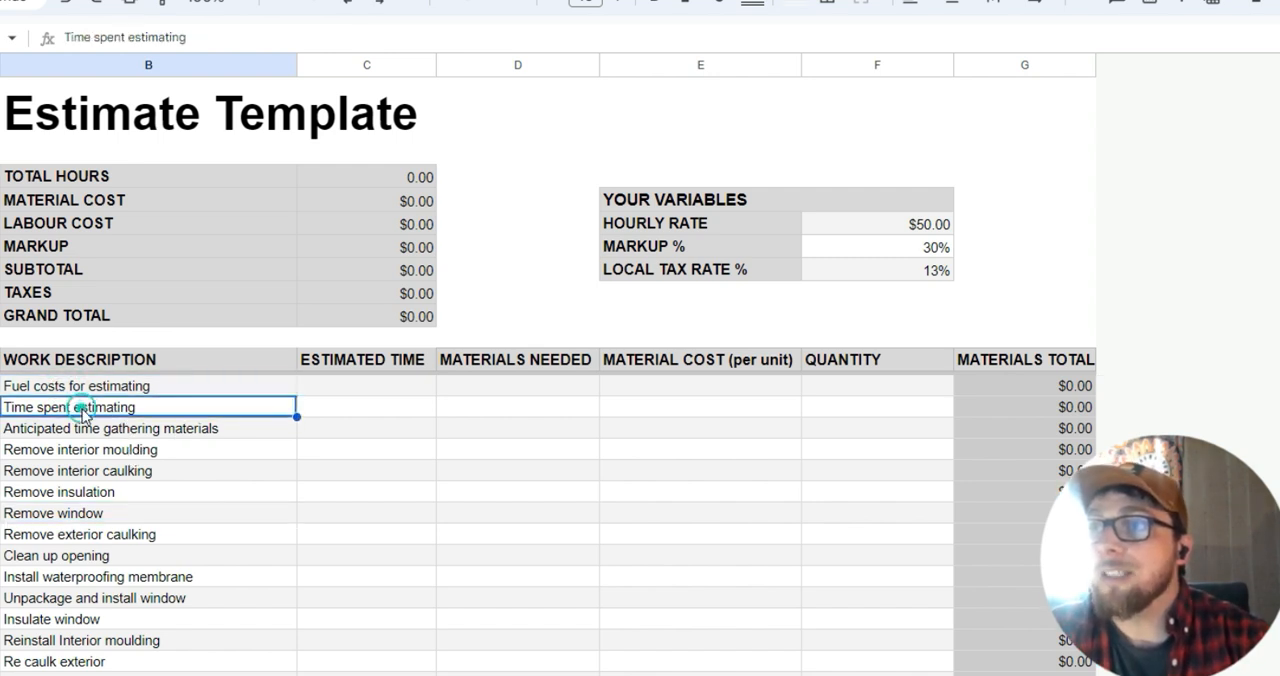
{"action": "left_click", "coordinate": [94, 422]}
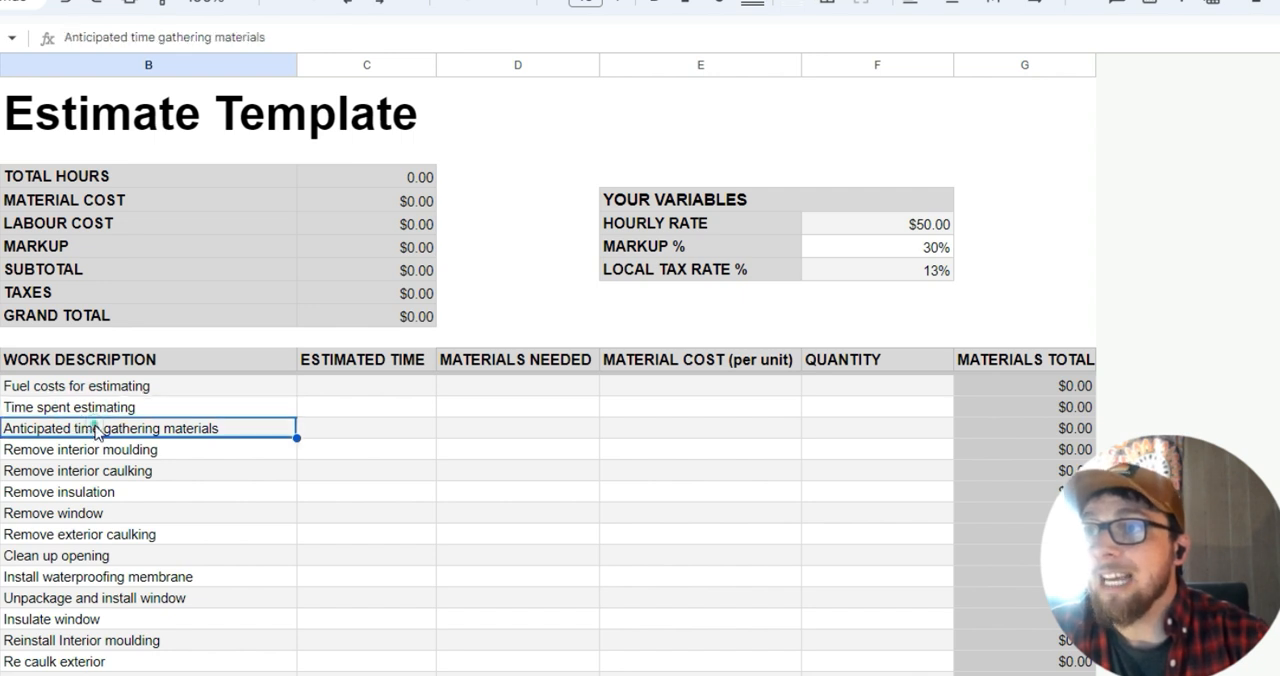
{"action": "left_click", "coordinate": [162, 453]}
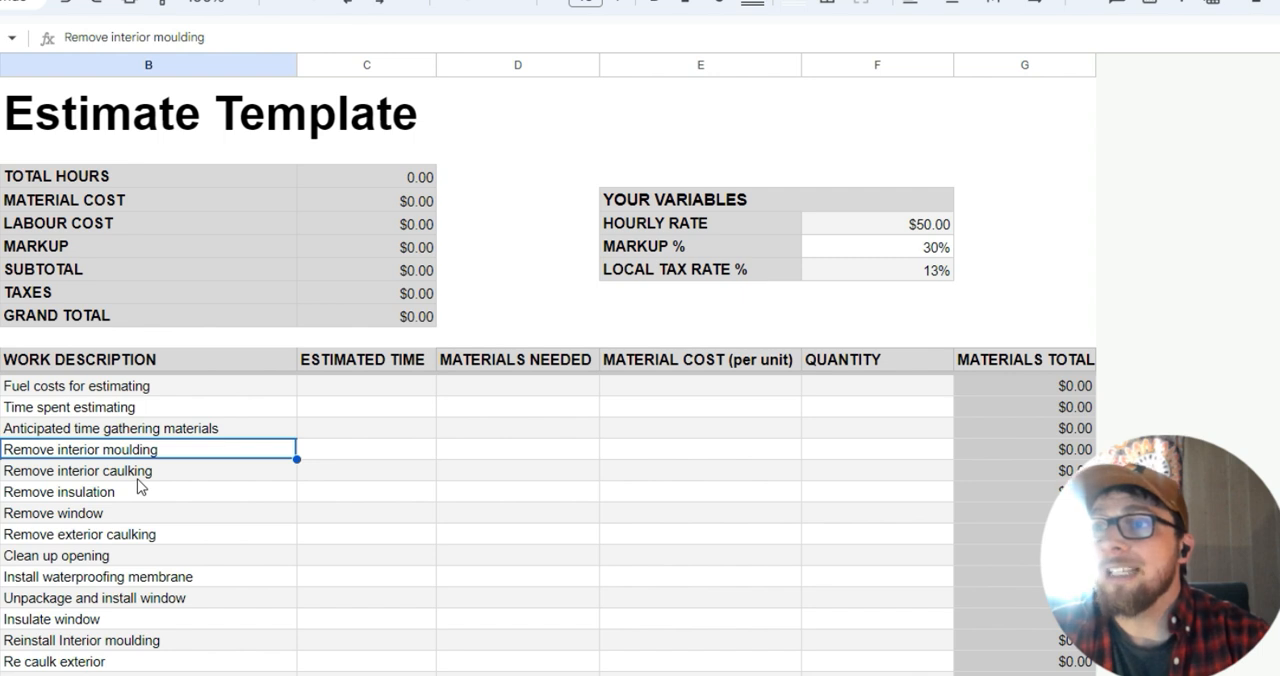
{"action": "left_click", "coordinate": [139, 472]}
{"action": "scroll", "coordinate": [143, 486], "scroll_direction": "down", "scroll_amount": 2}
{"action": "scroll", "coordinate": [134, 452], "scroll_direction": "up", "scroll_amount": 2}
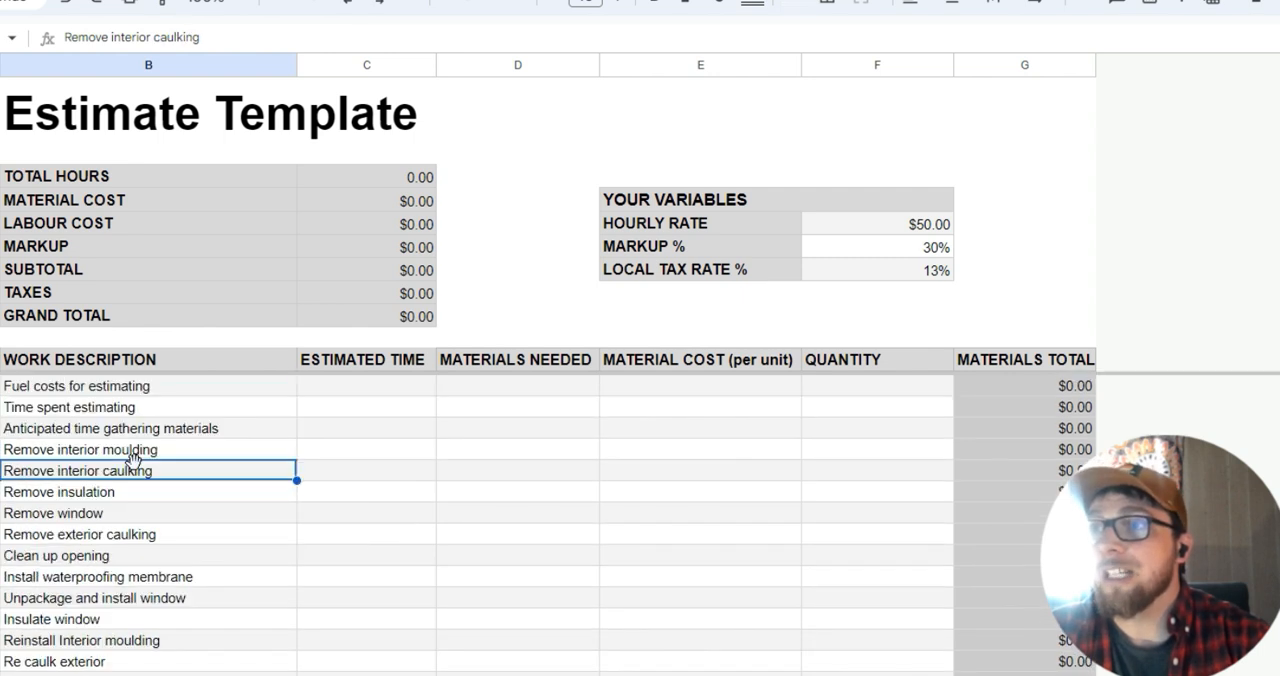
{"action": "left_click", "coordinate": [85, 494]}
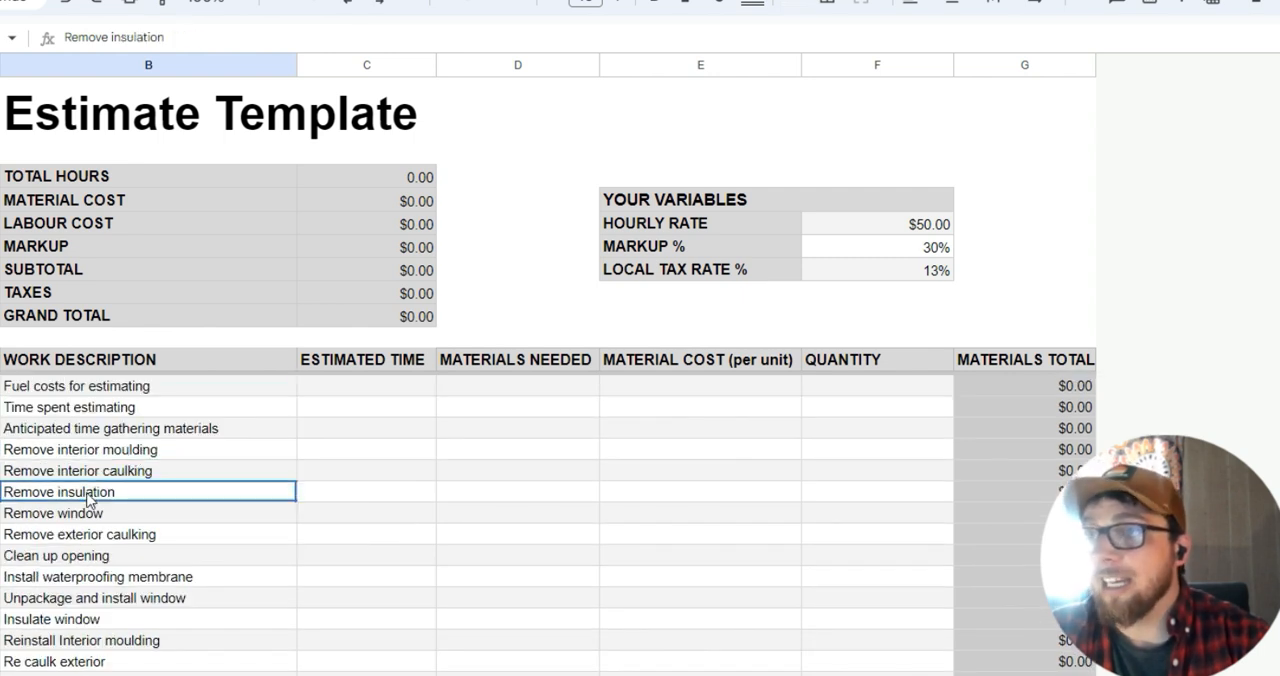
{"action": "left_click", "coordinate": [140, 513]}
{"action": "scroll", "coordinate": [140, 513], "scroll_direction": "down", "scroll_amount": 2}
{"action": "scroll", "coordinate": [145, 513], "scroll_direction": "up", "scroll_amount": 2}
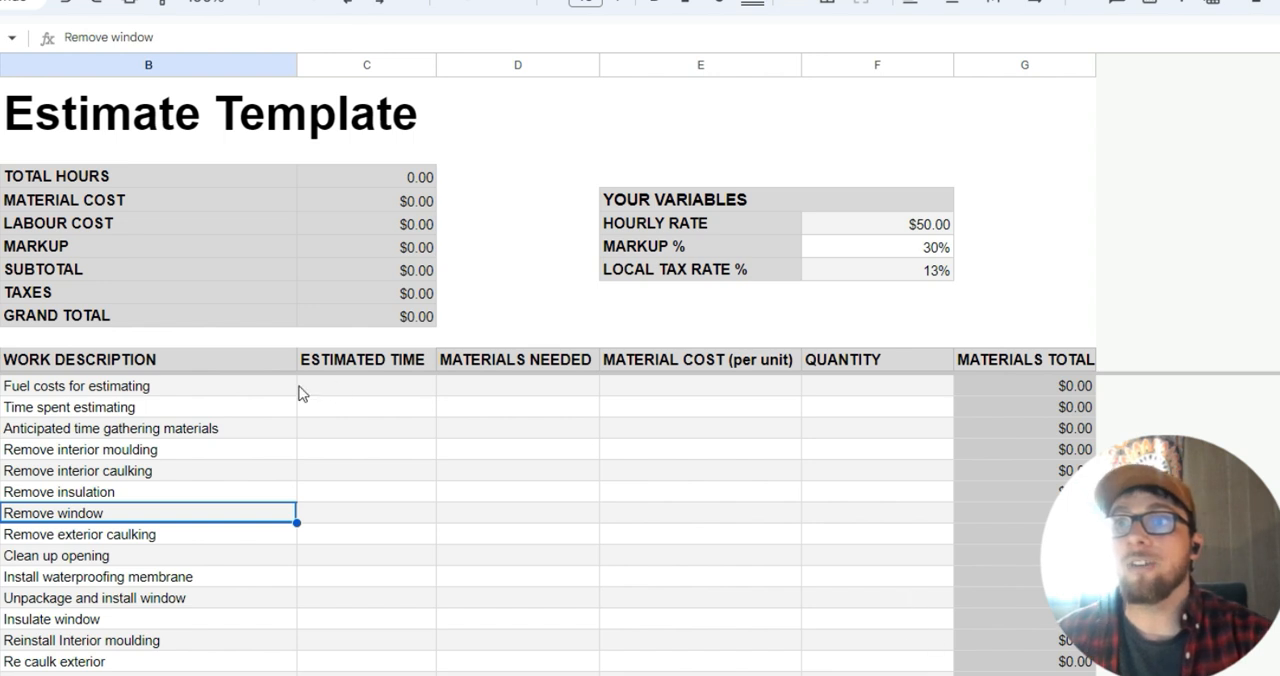
Paste the copied hours into the Estimated Time column, from 0.50 for time spent estimating to .5 for disposing of construction waste.
{"action": "left_click", "coordinate": [378, 393]}
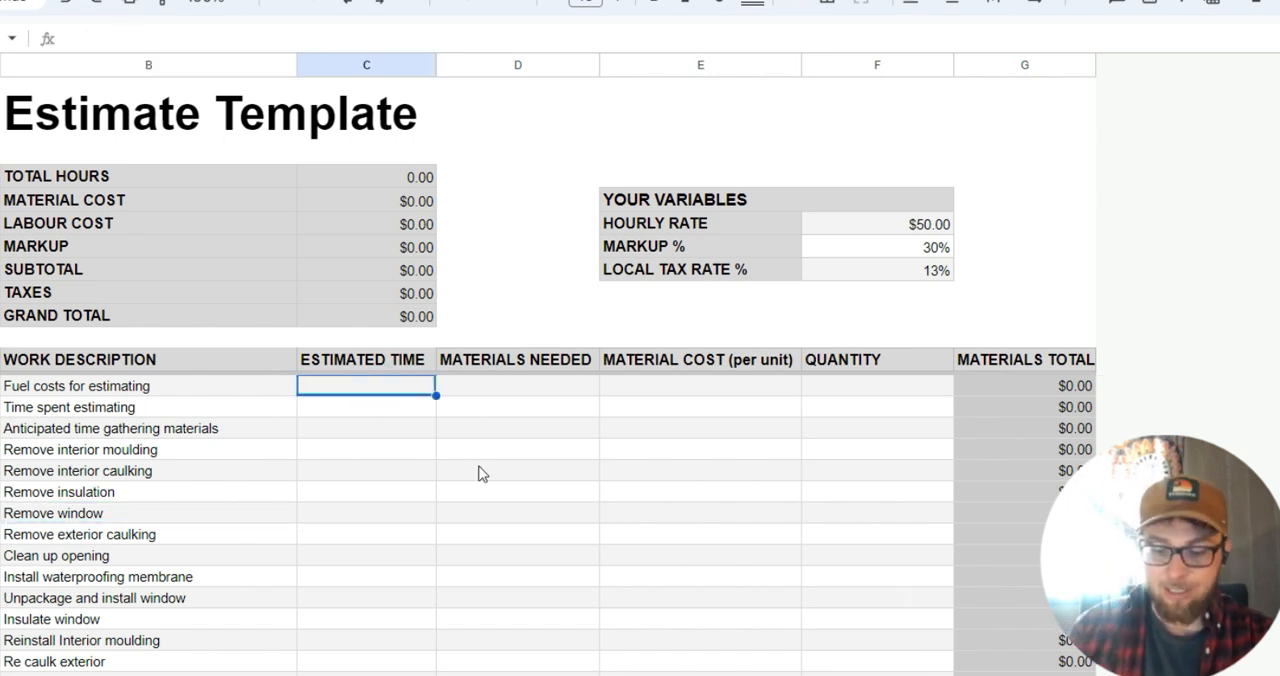
{"action": "type", "text": "0.50 2 0.5 0.25 0.25 0.25 0.5 0.25 0.25 0.5 0.25 0.25 .5 .25 .5 .5"}
{"action": "left_click", "coordinate": [414, 449]}
{"action": "scroll", "coordinate": [322, 434], "scroll_direction": "down", "scroll_amount": 2}
{"action": "scroll", "coordinate": [343, 437], "scroll_direction": "up", "scroll_amount": 2}
Examine the estimated hours for each task, from time spent estimating to disposal of construction waste.
{"action": "left_click", "coordinate": [378, 410]}
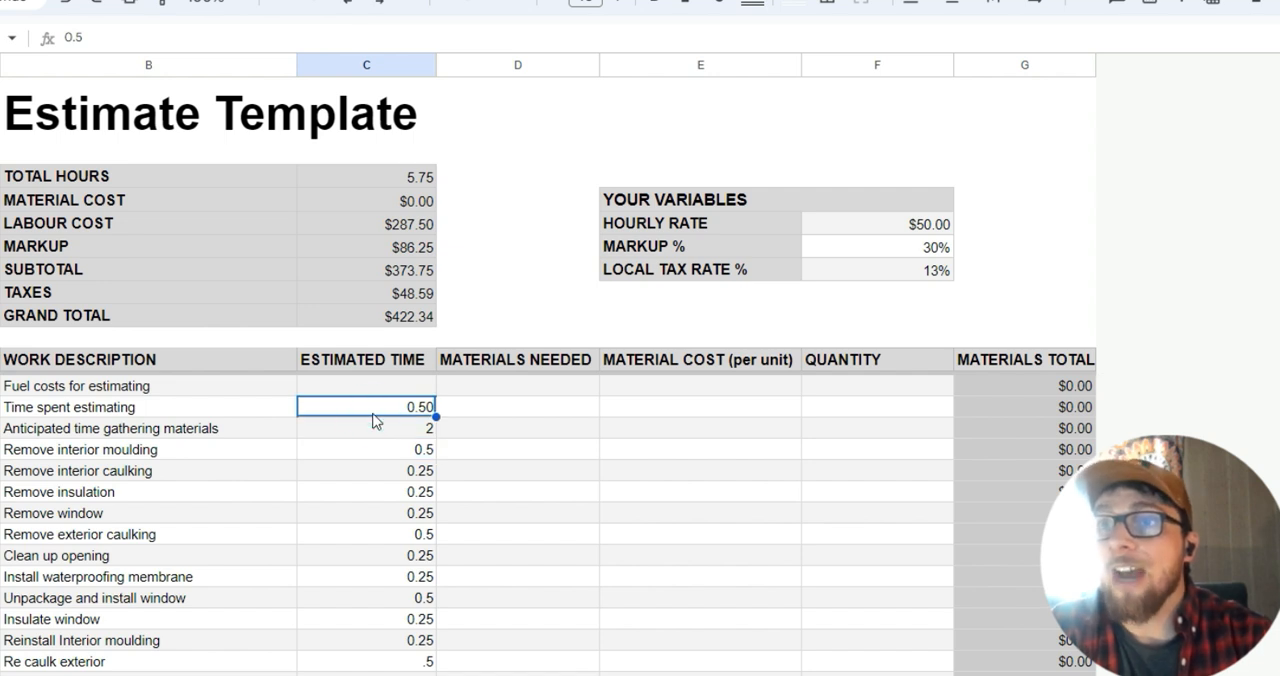
{"action": "left_click", "coordinate": [398, 430]}
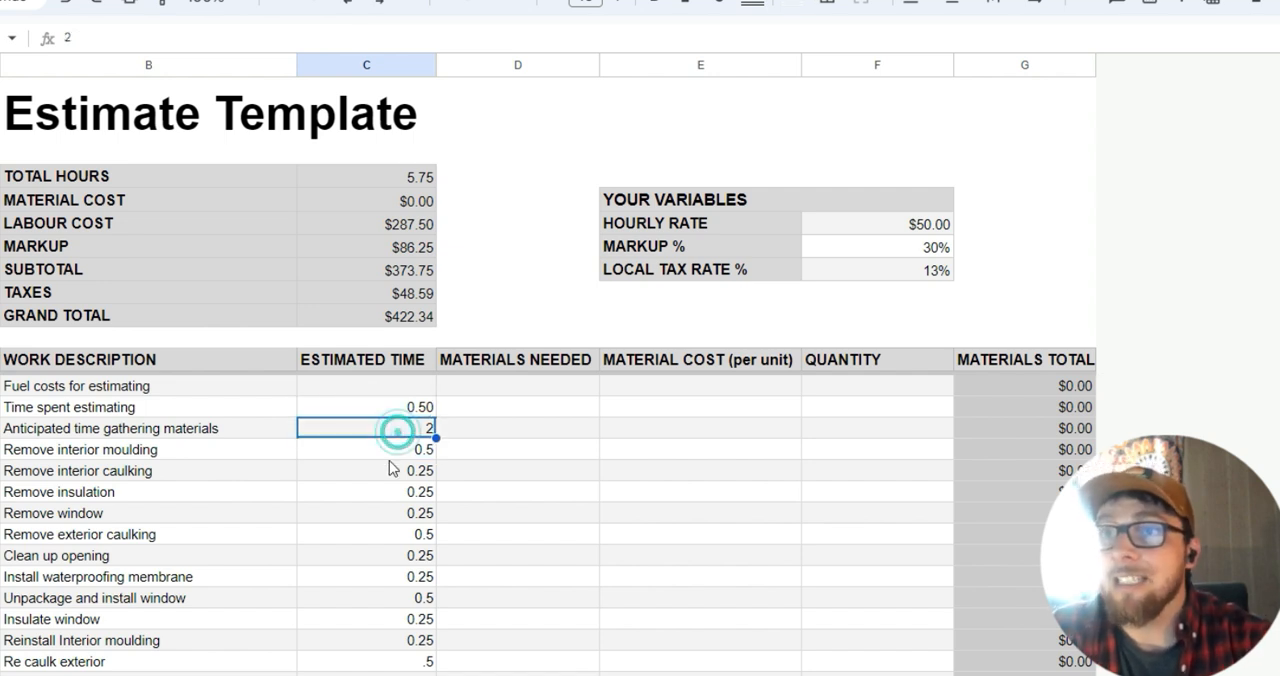
{"action": "left_click", "coordinate": [400, 451]}
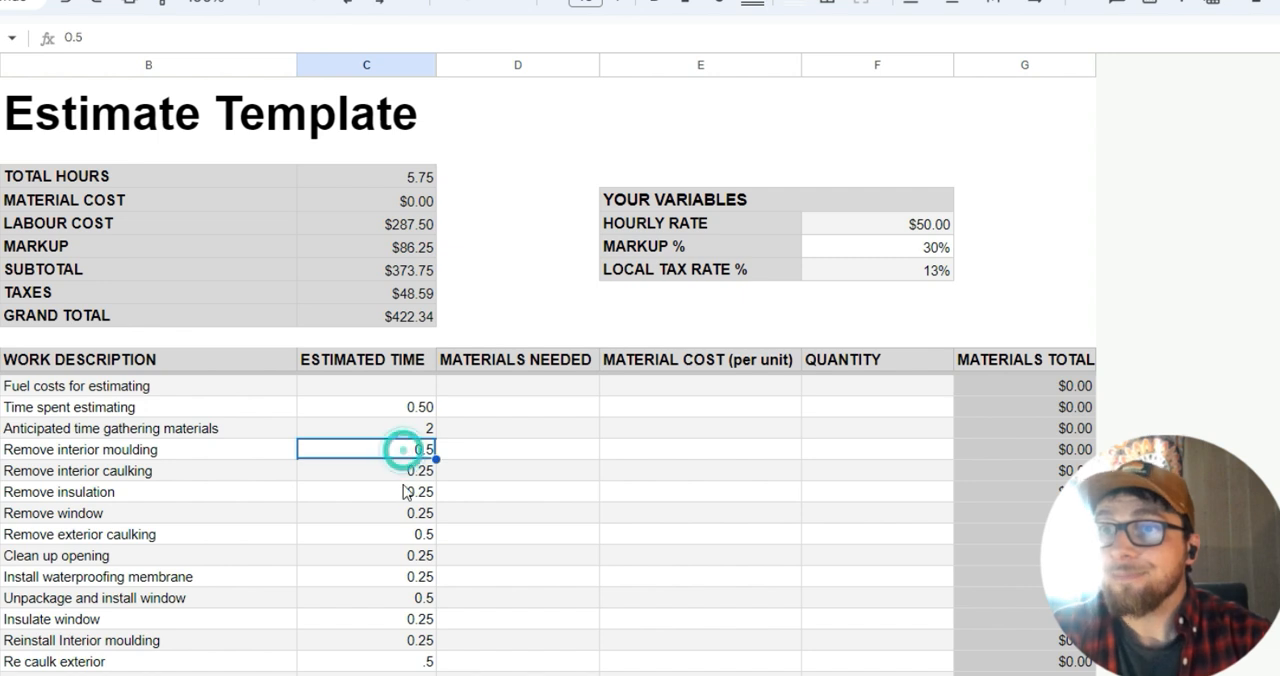
{"action": "left_click", "coordinate": [407, 476]}
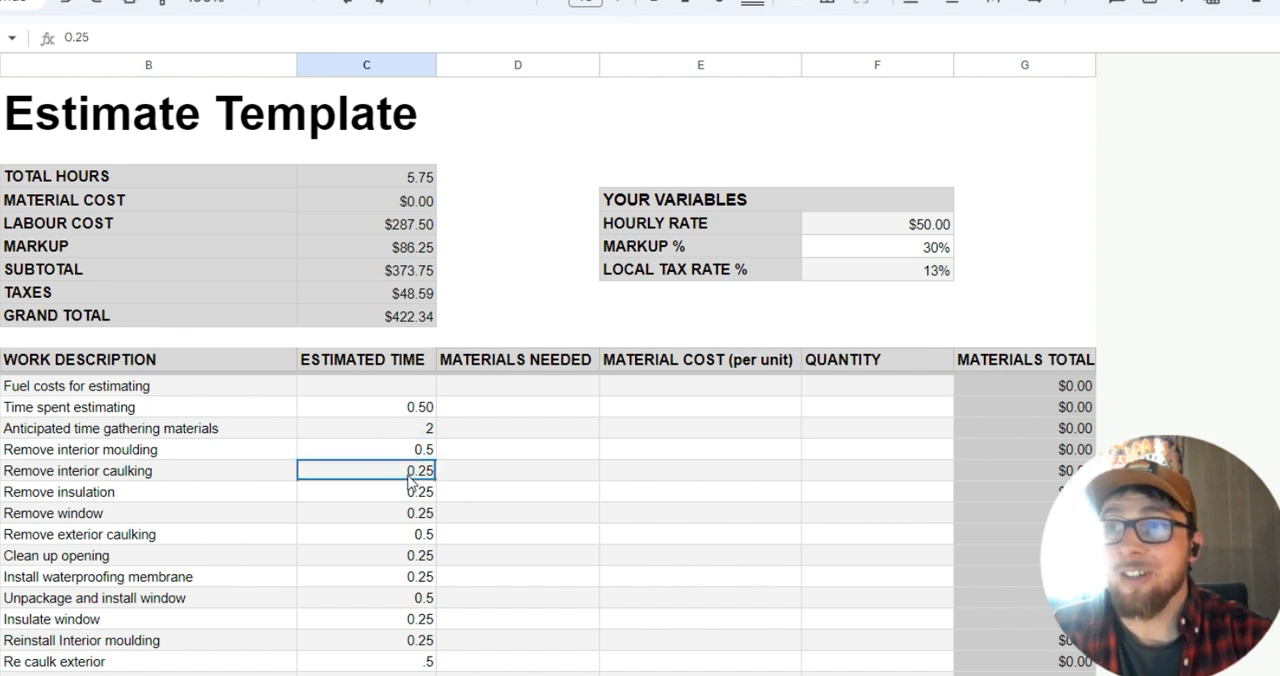
{"action": "scroll", "coordinate": [408, 490], "scroll_direction": "down", "scroll_amount": 2}
{"action": "scroll", "coordinate": [407, 492], "scroll_direction": "up", "scroll_amount": 2}
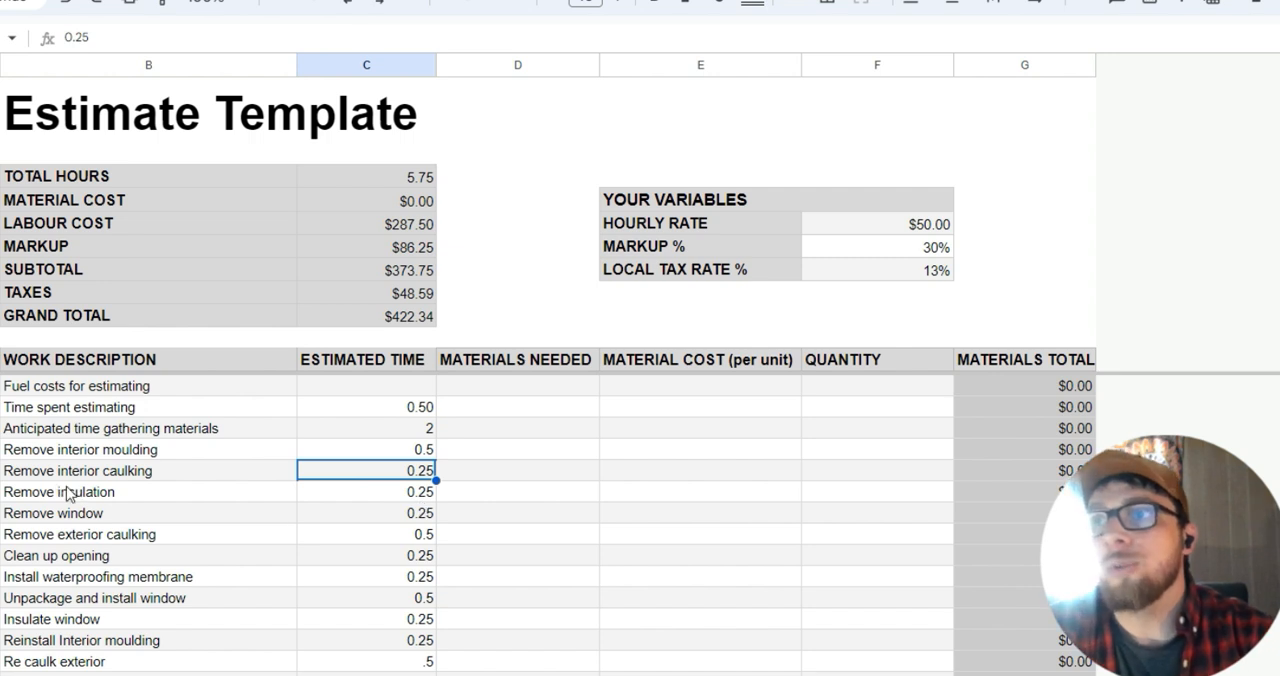
{"action": "left_click", "coordinate": [407, 497]}
{"action": "scroll", "coordinate": [407, 500], "scroll_direction": "down", "scroll_amount": 2}
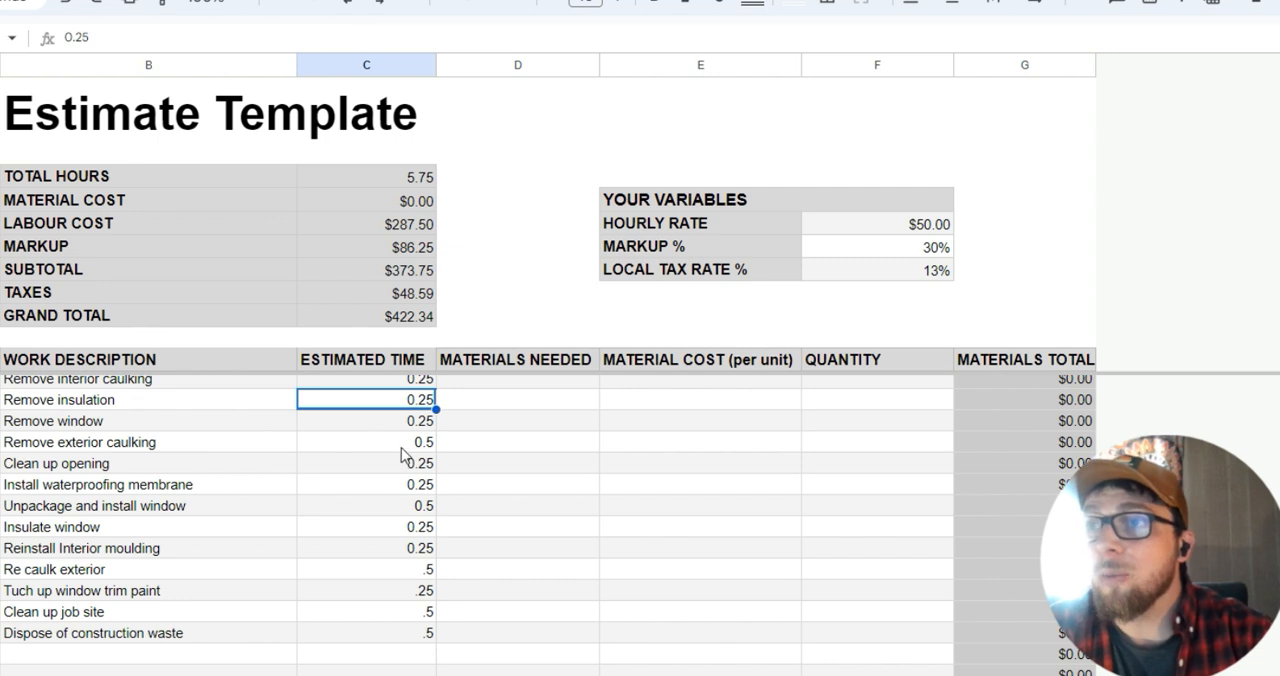
{"action": "scroll", "coordinate": [405, 450], "scroll_direction": "up", "scroll_amount": 2}
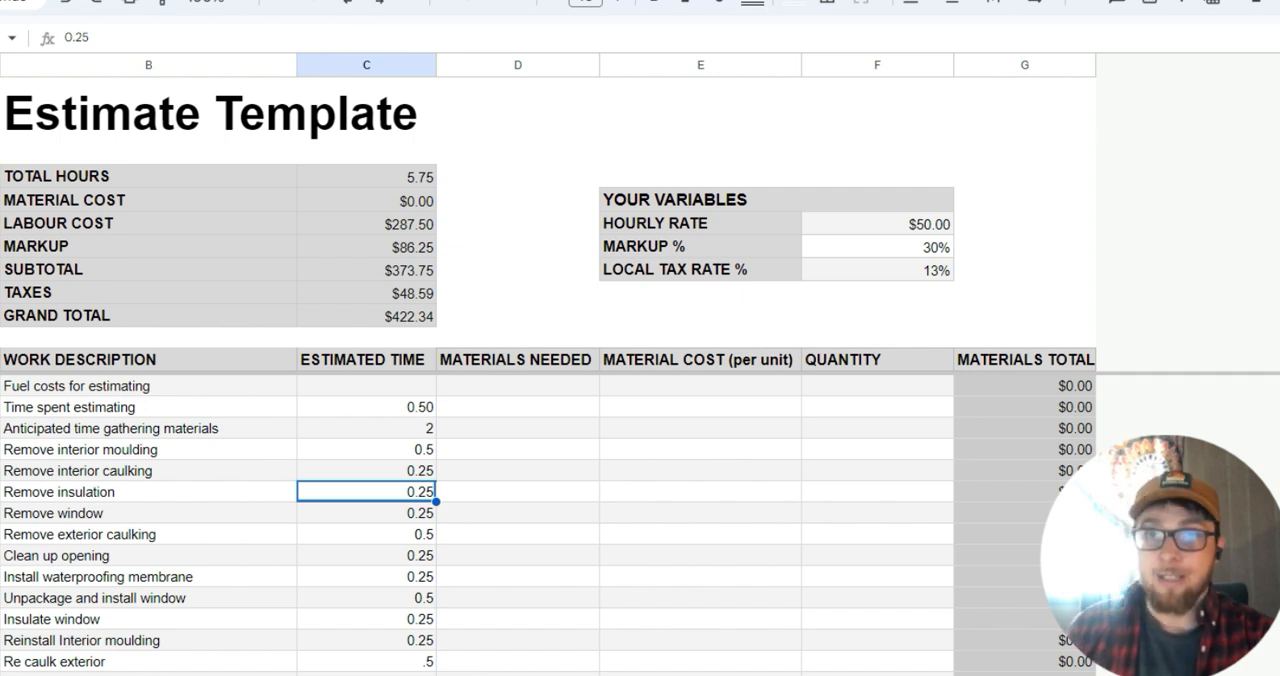
Paste the copied materials list into the Materials Needed column, starting with Fuel on the first task row and ending with dump run.
{"action": "left_click", "coordinate": [551, 389]}
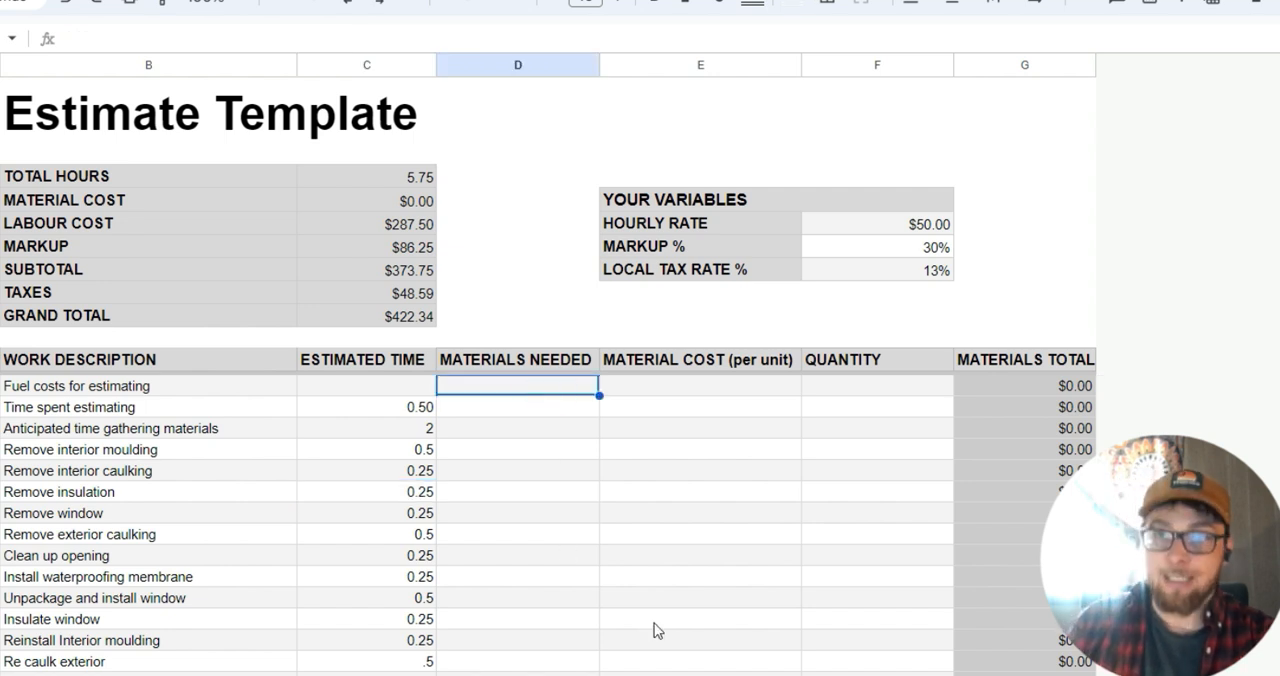
{"action": "type", "text": "Fuel    Knife blades     Blueskin Window sprayfoam Caulking Caulking White trim paint bags dump run"}
{"action": "scroll", "coordinate": [606, 471], "scroll_direction": "down", "scroll_amount": 1}
{"action": "scroll", "coordinate": [604, 483], "scroll_direction": "up", "scroll_amount": 1}
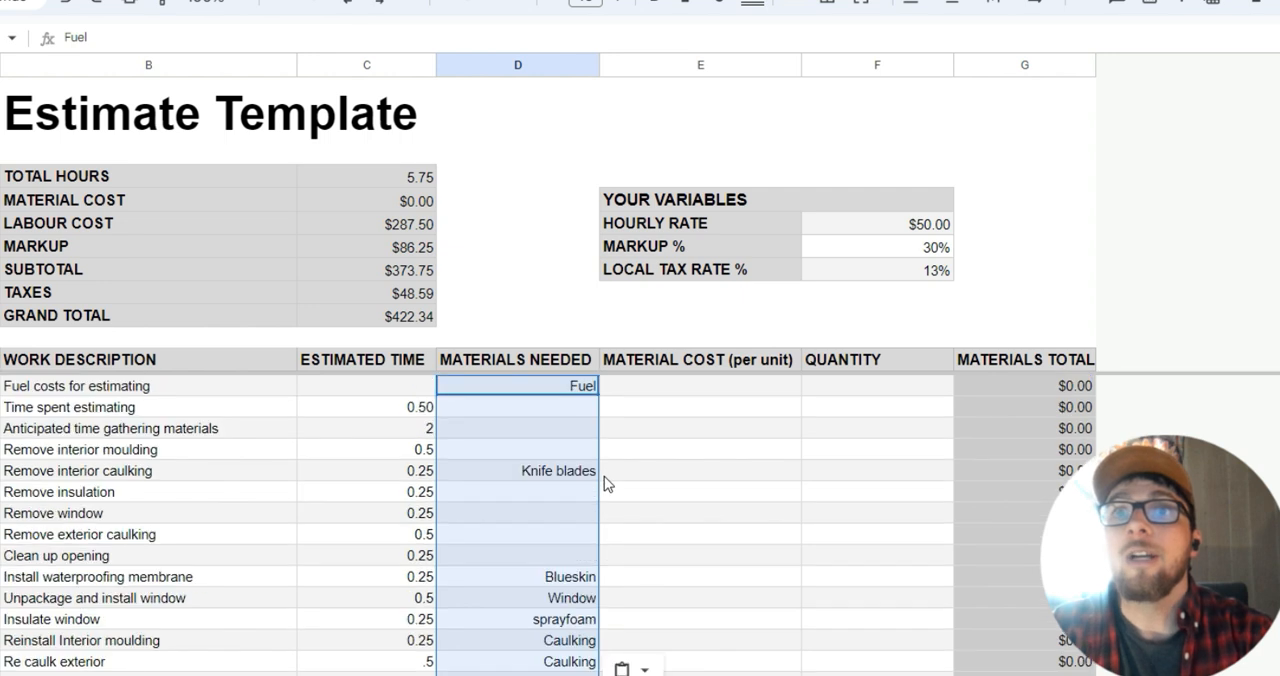
Check the first rows of Materials Needed, comparing the fuel entry with the estimating and material-gathering rows that need no materials.
{"action": "left_click", "coordinate": [604, 477]}
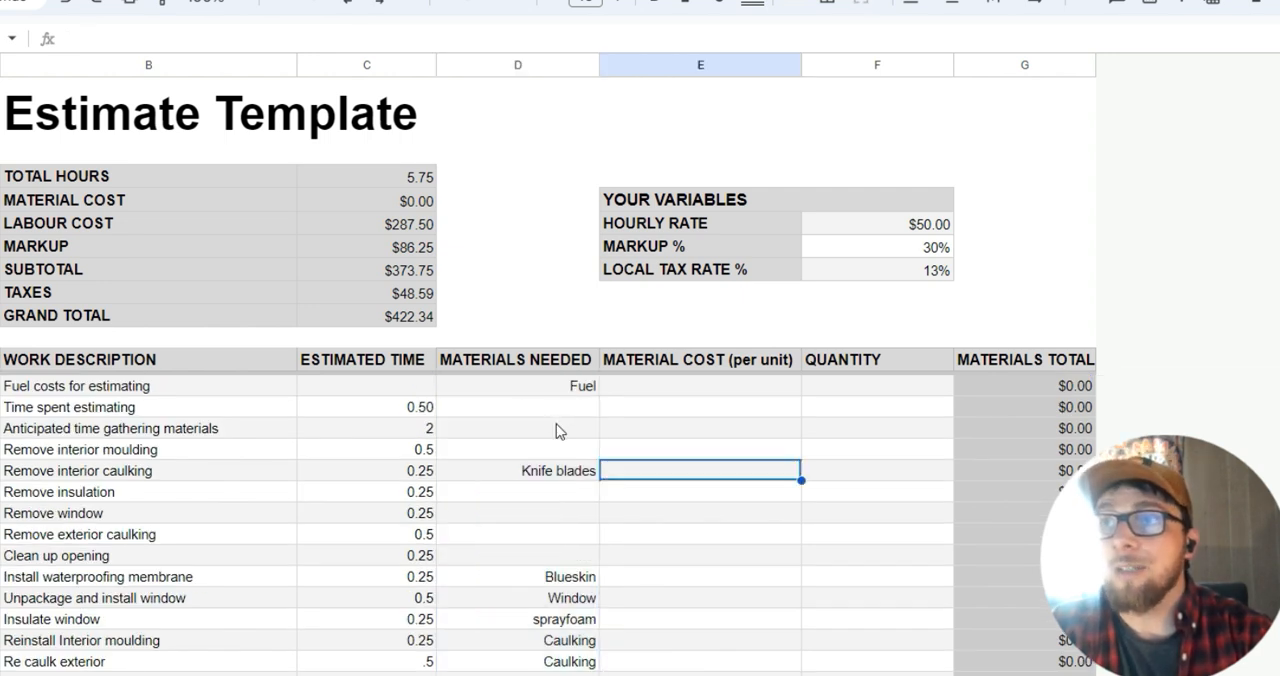
{"action": "left_click", "coordinate": [556, 409]}
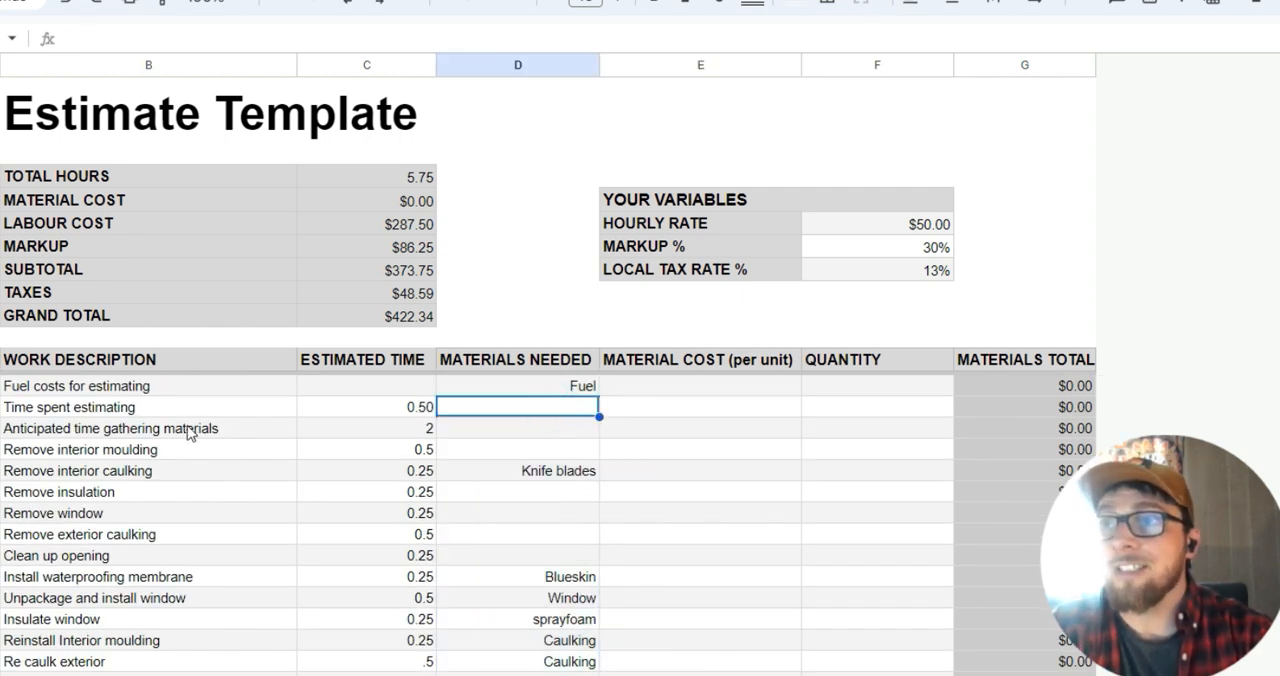
{"action": "left_click", "coordinate": [489, 430]}
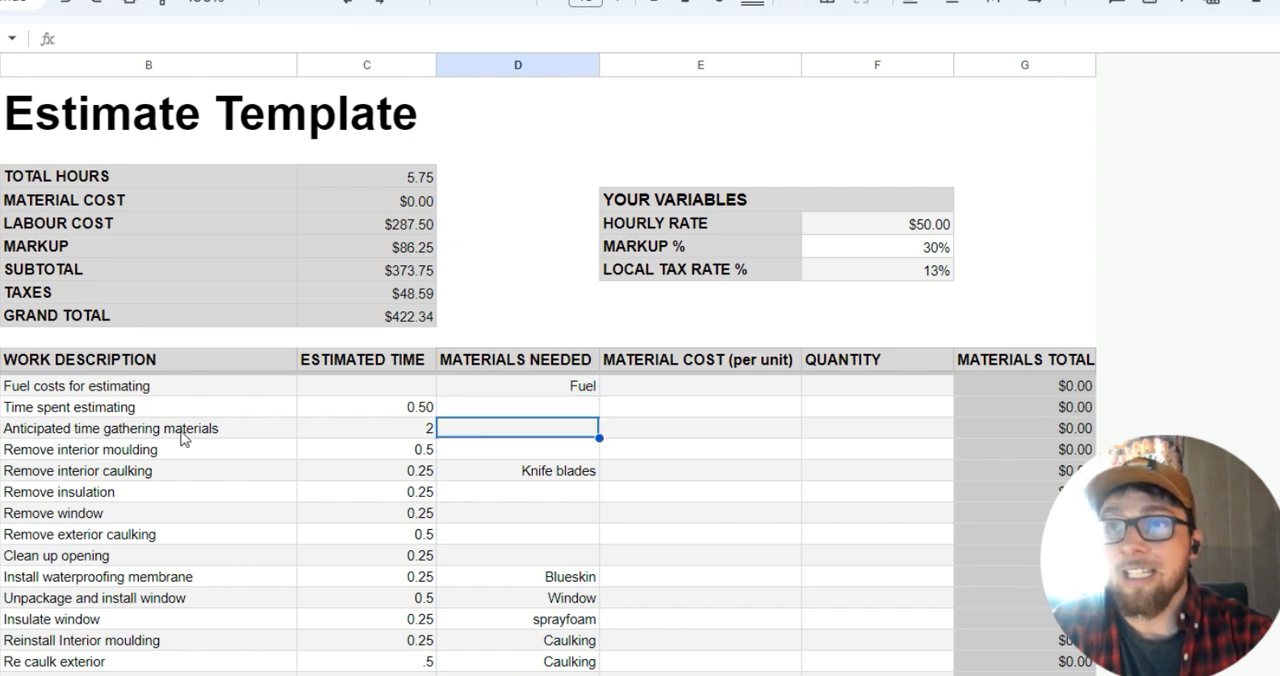
{"action": "left_click", "coordinate": [537, 386]}
{"action": "left_click", "coordinate": [526, 430]}
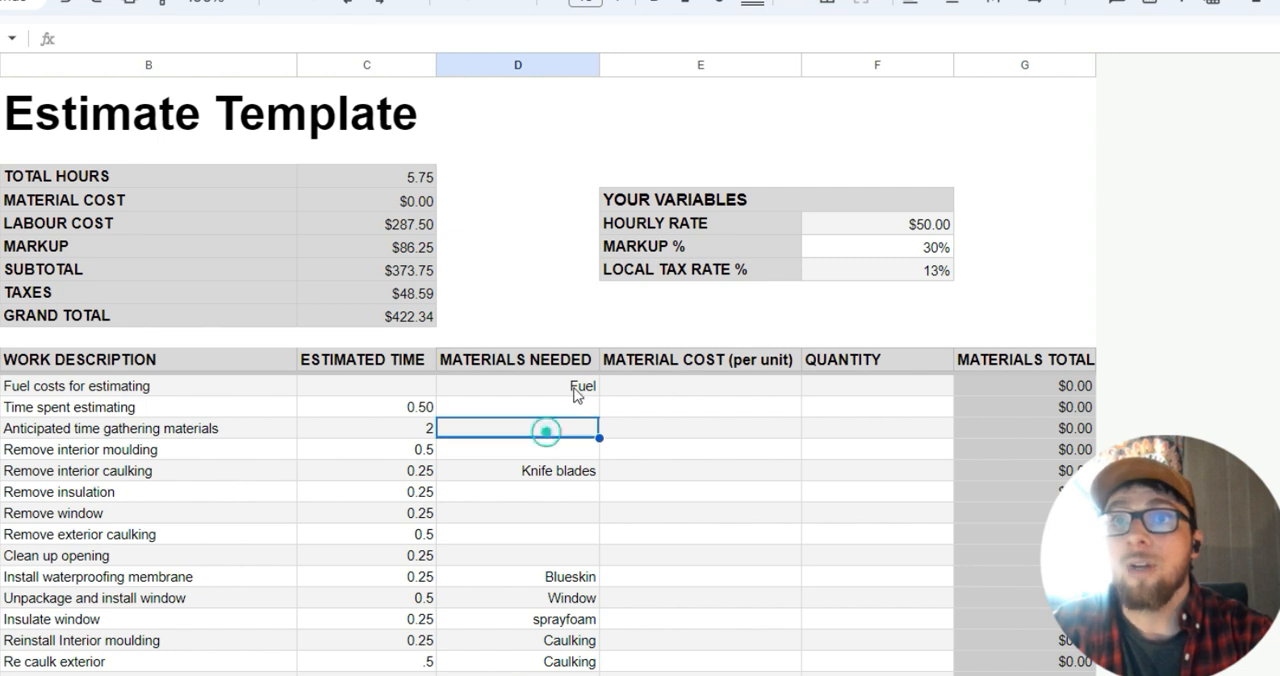
{"action": "left_click", "coordinate": [577, 392]}
{"action": "left_click", "coordinate": [698, 392]}
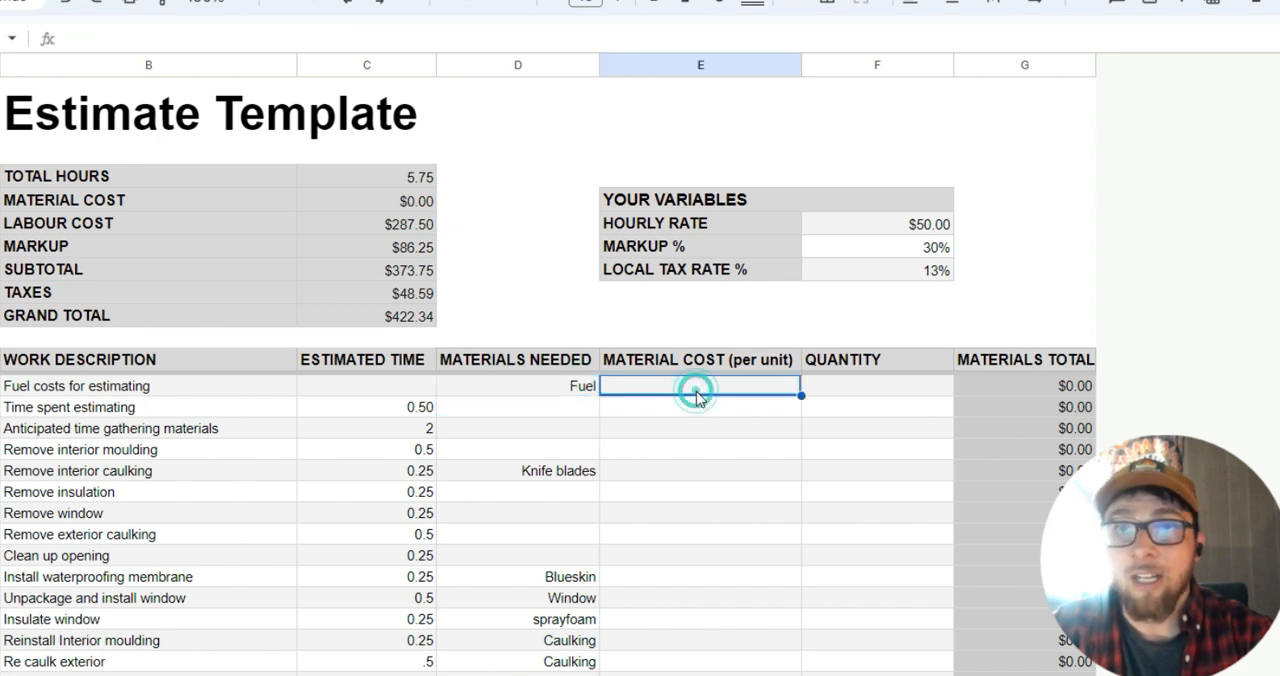
{"action": "left_click", "coordinate": [567, 392]}
{"action": "scroll", "coordinate": [549, 486], "scroll_direction": "down", "scroll_amount": 1}
{"action": "scroll", "coordinate": [556, 487], "scroll_direction": "up", "scroll_amount": 1}
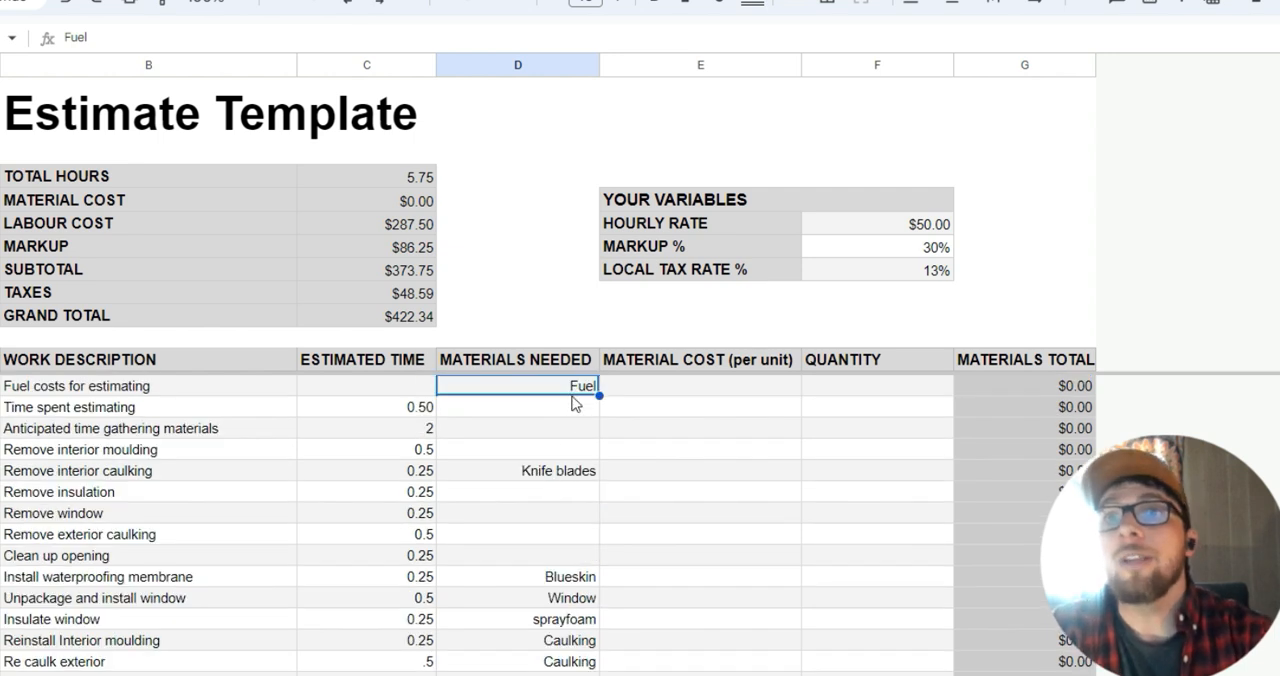
Review the remaining material entries against their tasks, from Knife blades and Blueskin through Caulking and White trim paint to dump run.
{"action": "left_click", "coordinate": [570, 472]}
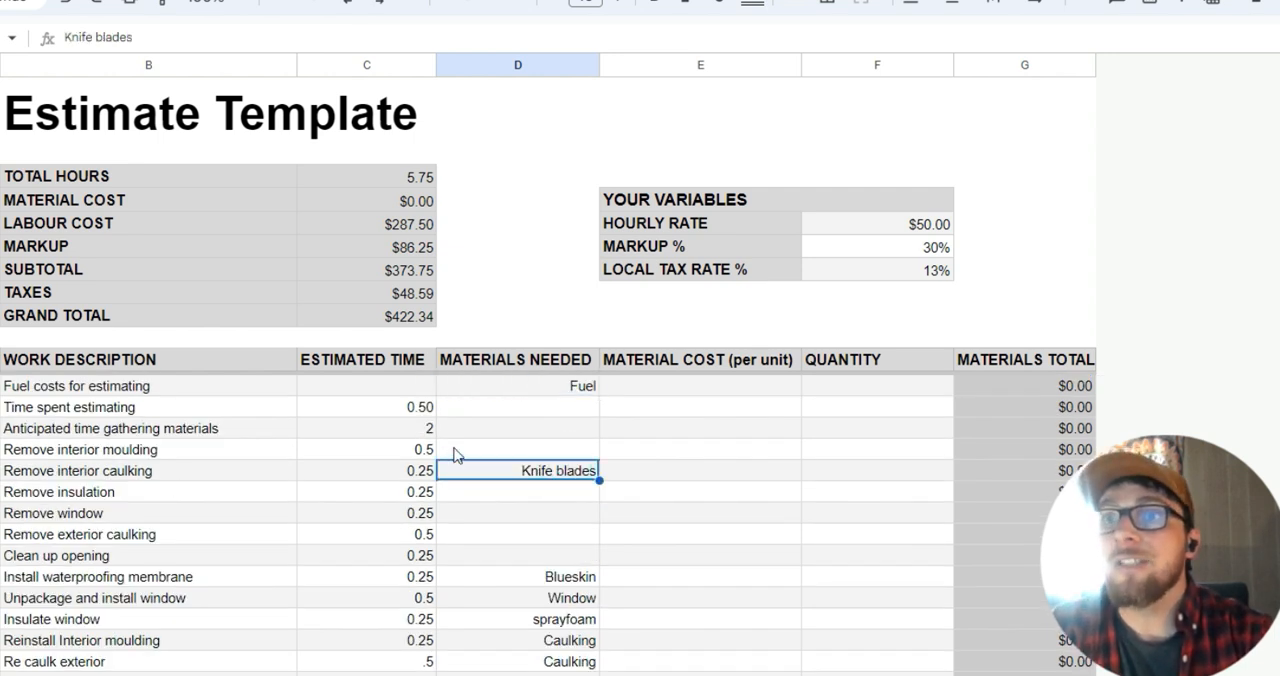
{"action": "scroll", "coordinate": [507, 455], "scroll_direction": "down", "scroll_amount": 3}
{"action": "left_click", "coordinate": [520, 392]}
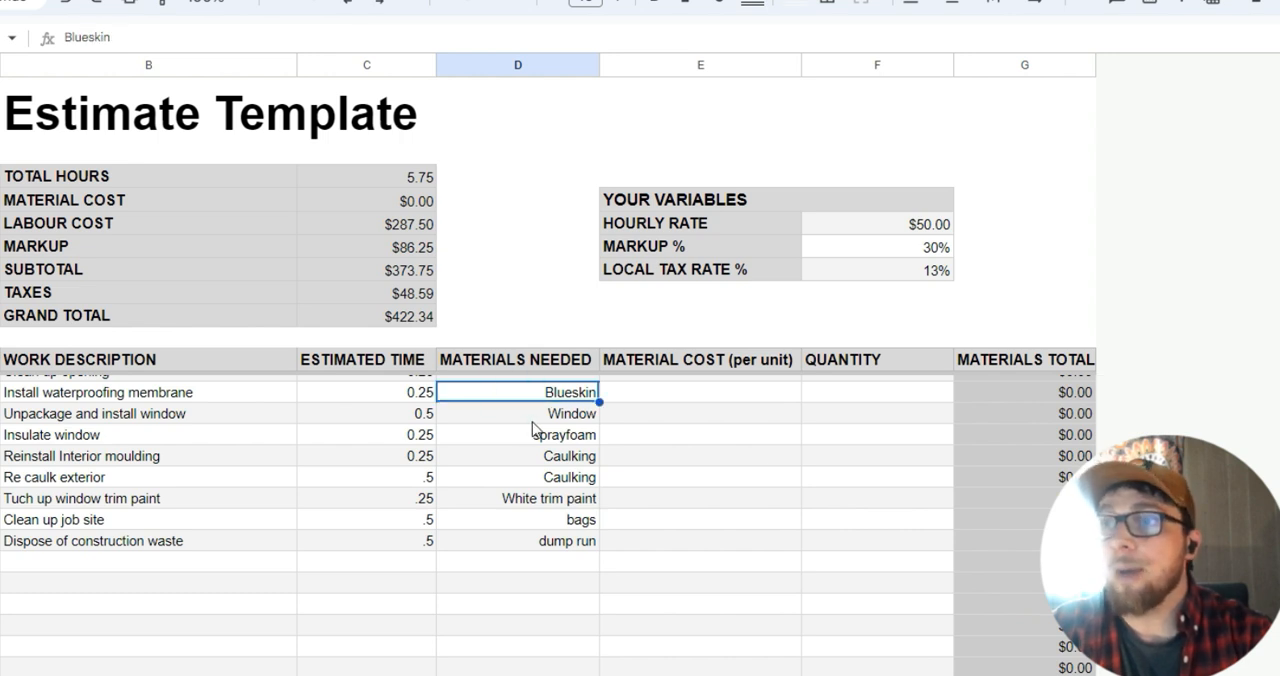
{"action": "left_click", "coordinate": [538, 413]}
{"action": "left_click", "coordinate": [547, 435]}
{"action": "left_click", "coordinate": [580, 458]}
{"action": "left_click", "coordinate": [588, 474]}
{"action": "left_click", "coordinate": [583, 455]}
{"action": "left_click", "coordinate": [585, 476]}
{"action": "scroll", "coordinate": [580, 474], "scroll_direction": "down", "scroll_amount": 2}
{"action": "left_click", "coordinate": [582, 408]}
{"action": "left_click", "coordinate": [580, 408]}
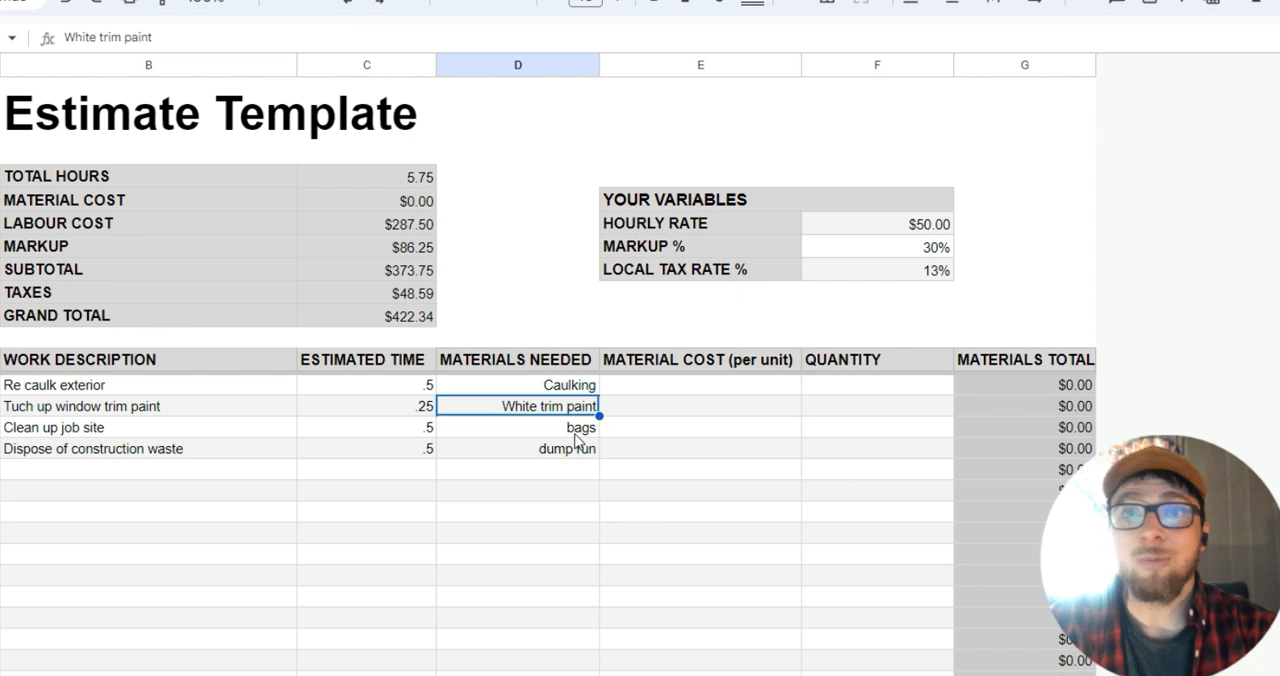
{"action": "left_click", "coordinate": [577, 430]}
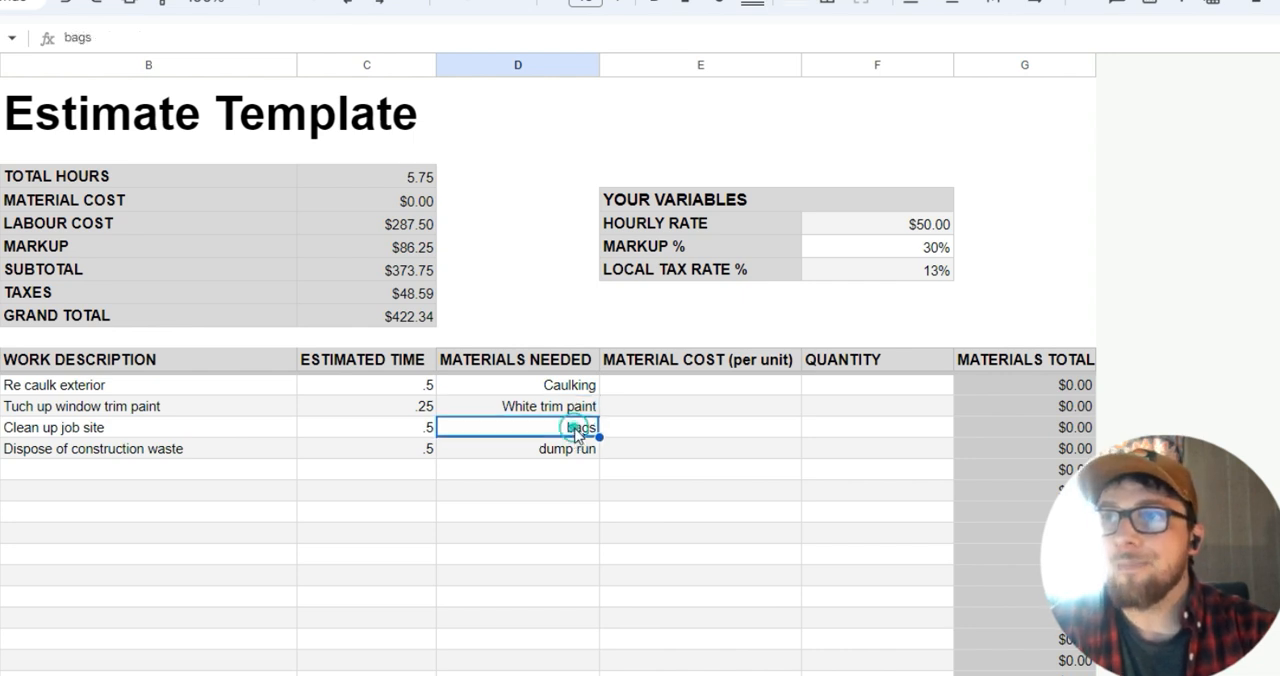
{"action": "left_click", "coordinate": [577, 455]}
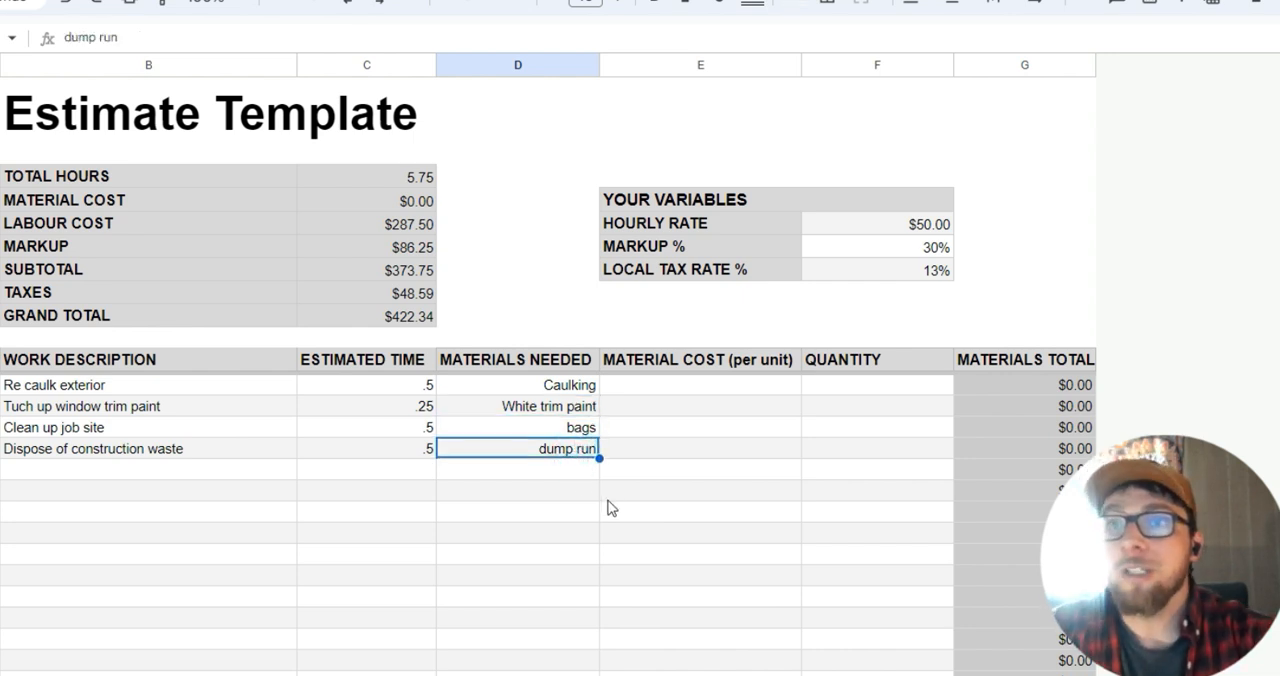
Paste the copied unit costs into Material Cost (per unit), from $15.00 for Fuel on the first task row through $10.00 for dump run.
{"action": "scroll", "coordinate": [610, 508], "scroll_direction": "up", "scroll_amount": 5}
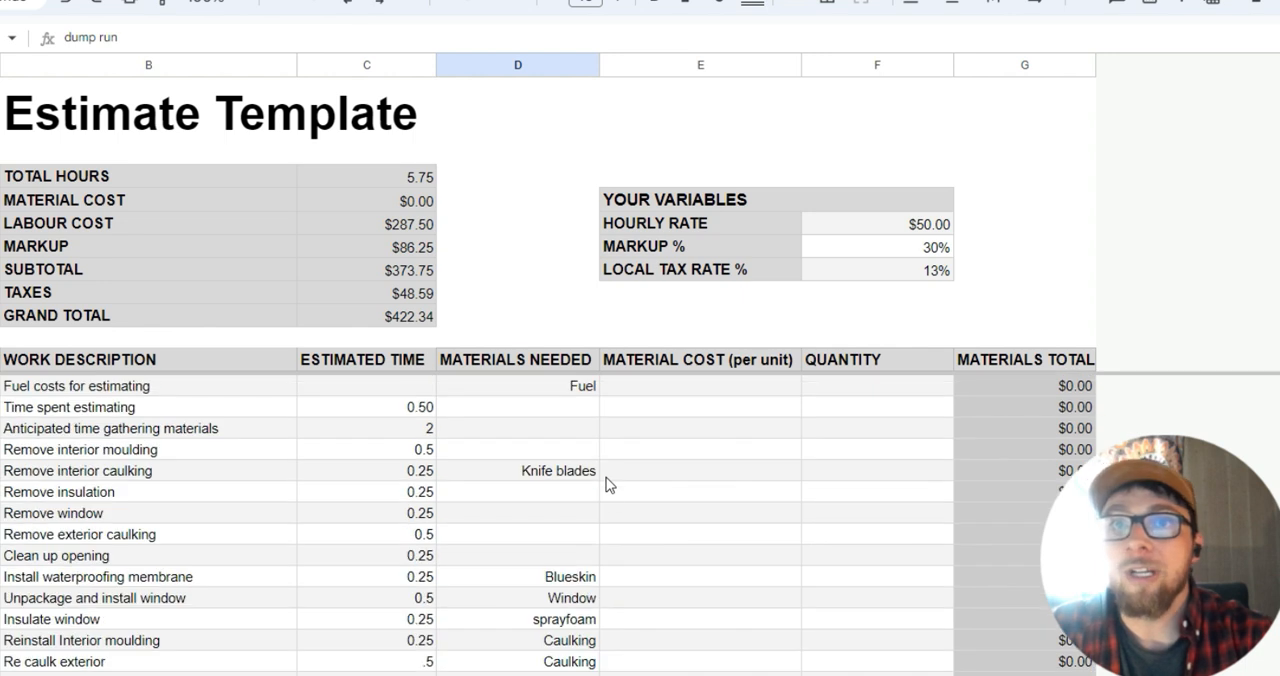
{"action": "left_click", "coordinate": [686, 386]}
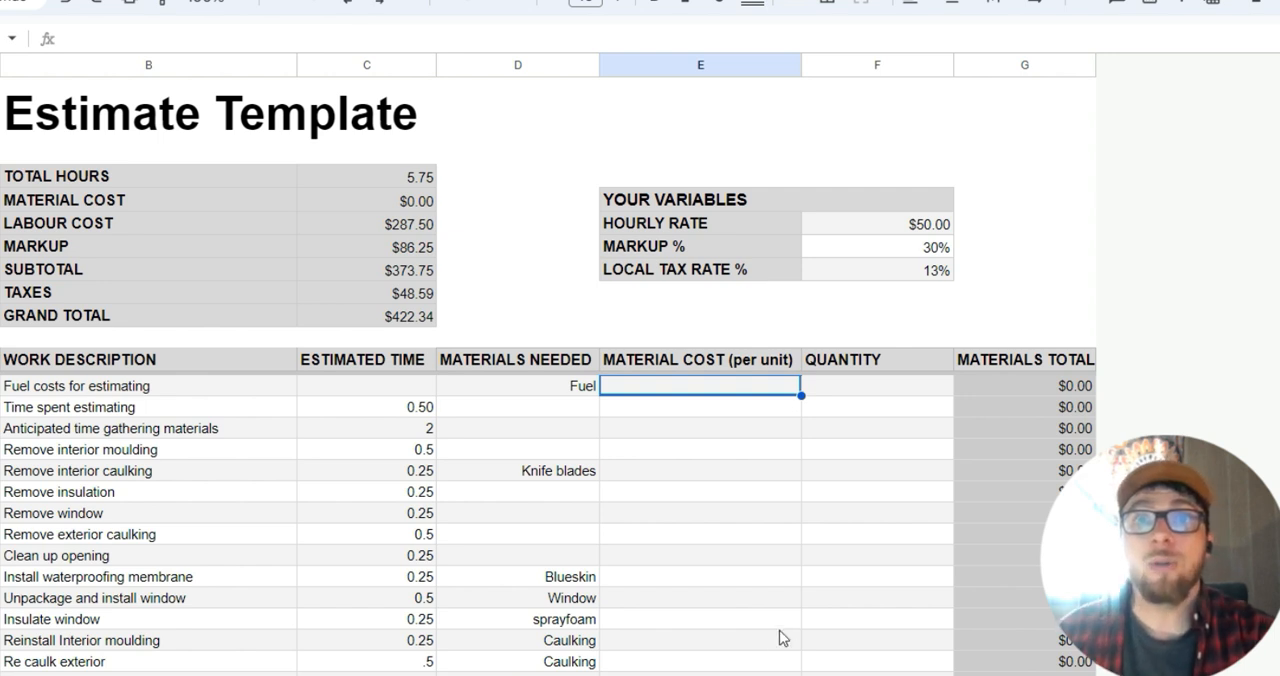
{"action": "left_click", "coordinate": [704, 386]}
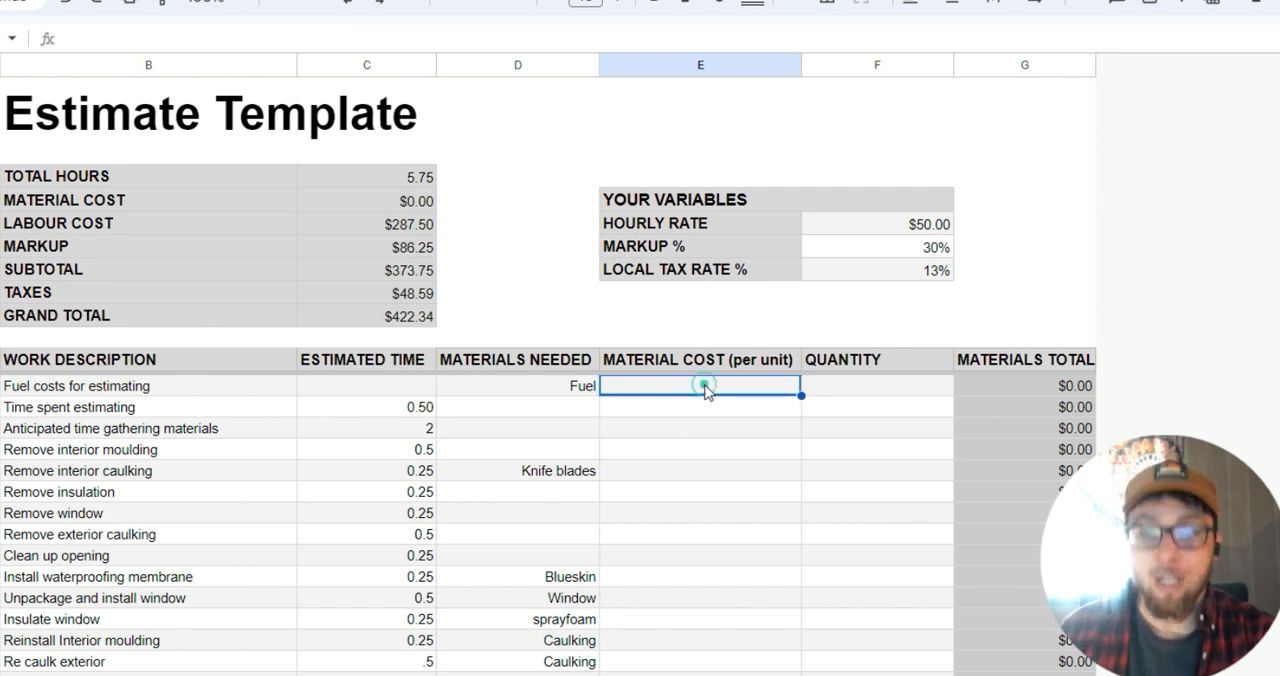
{"action": "key", "text": "ctrl+v"}
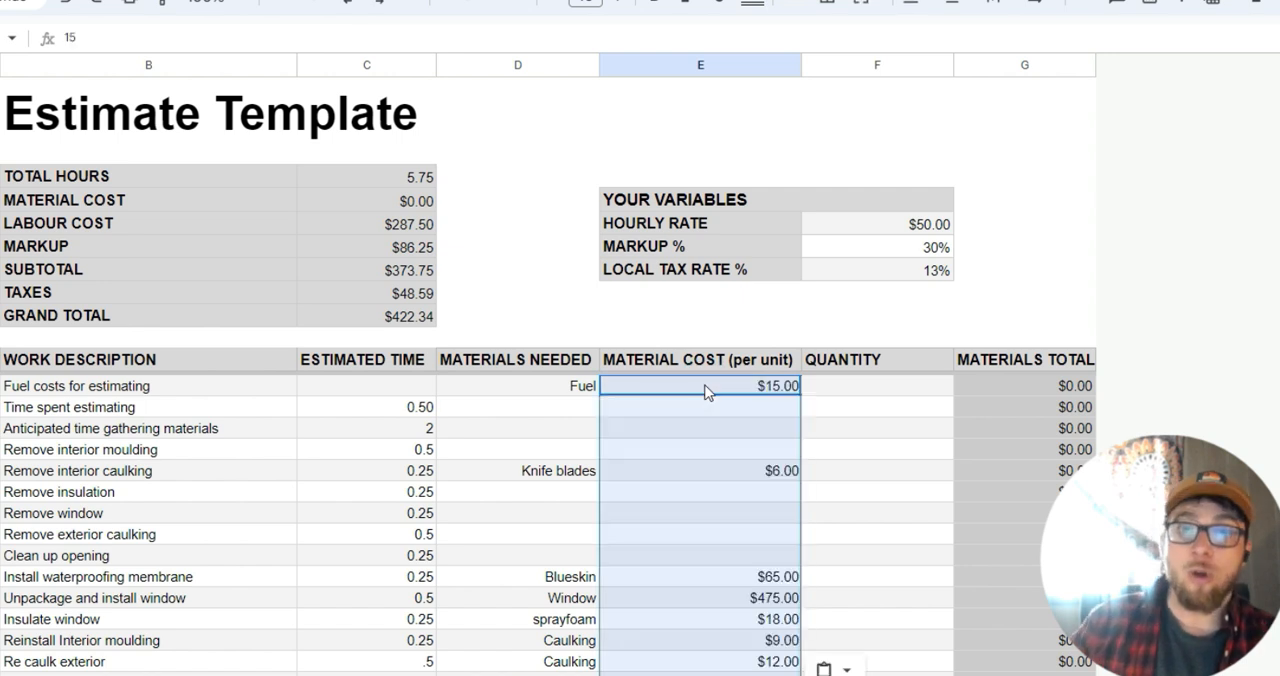
{"action": "left_click", "coordinate": [727, 452]}
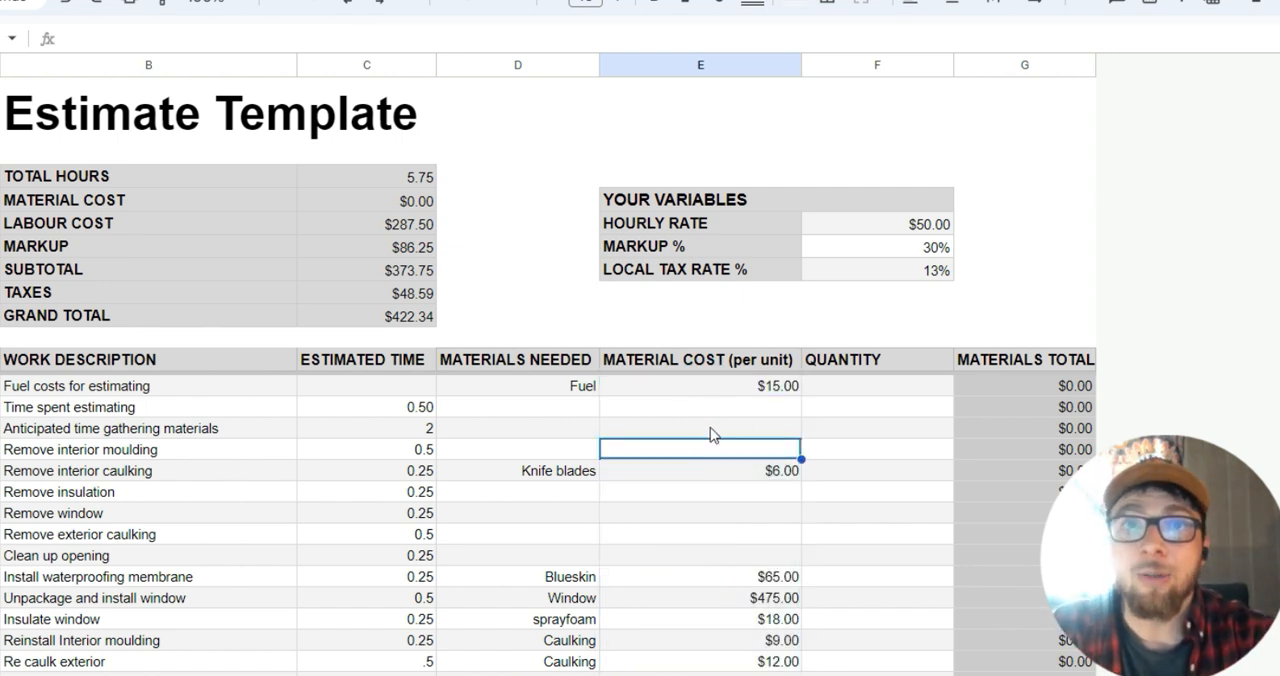
Check the unit costs against their materials, starting with Fuel and Knife blades and continuing down the remaining rows.
{"action": "left_click", "coordinate": [610, 389]}
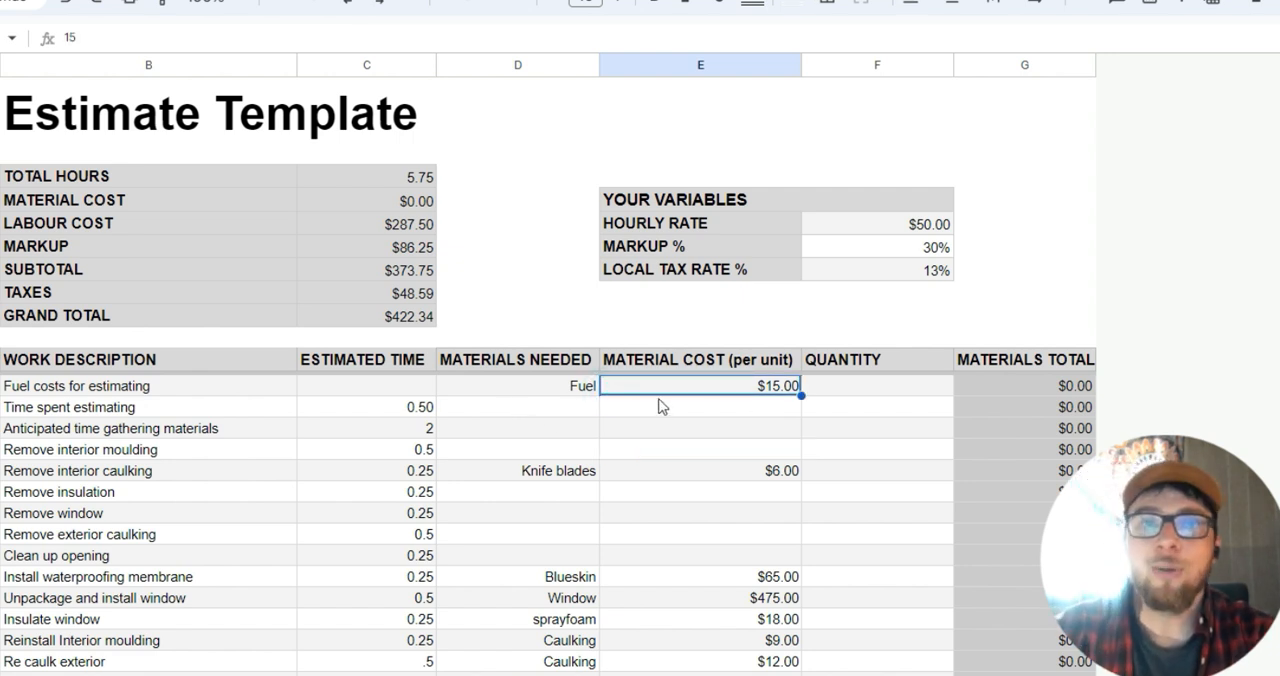
{"action": "left_click", "coordinate": [711, 475]}
{"action": "left_click", "coordinate": [557, 474]}
{"action": "left_click", "coordinate": [728, 475]}
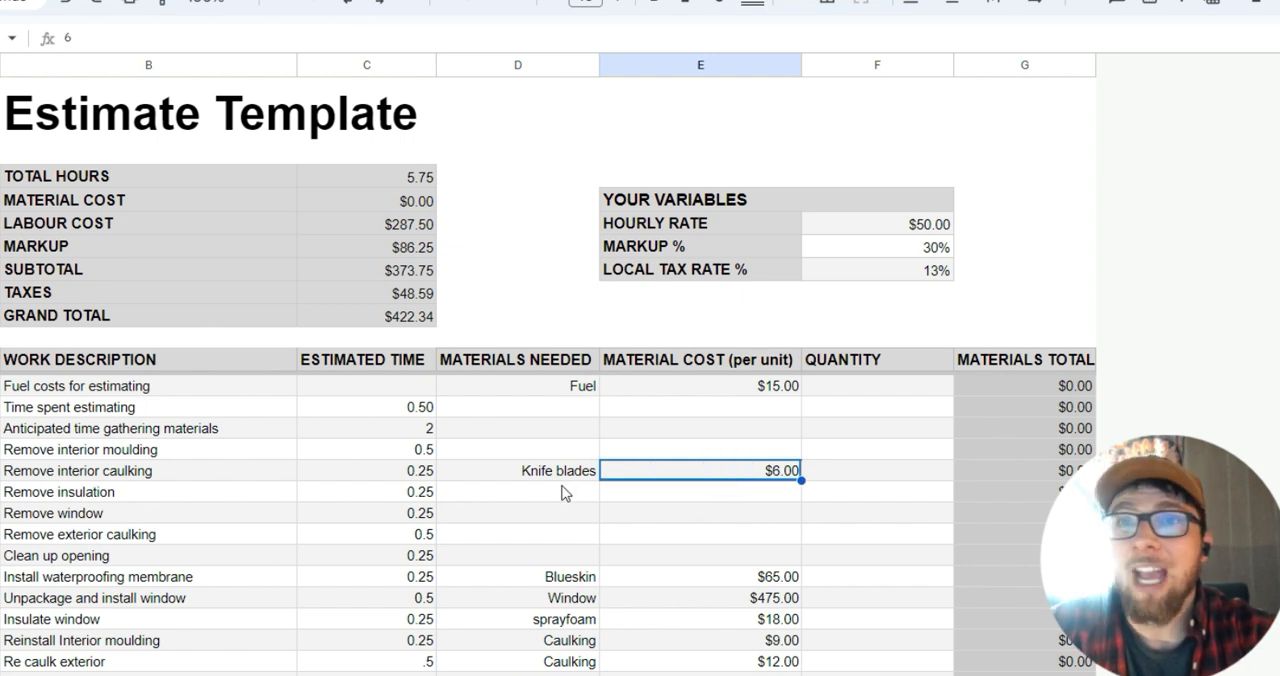
{"action": "scroll", "coordinate": [735, 479], "scroll_direction": "down", "scroll_amount": 1}
Paste the copied quantities into the Quantity column from the Fuel row down, with 2 for Knife blades and 1 for each other material.
{"action": "scroll", "coordinate": [732, 479], "scroll_direction": "up", "scroll_amount": 1}
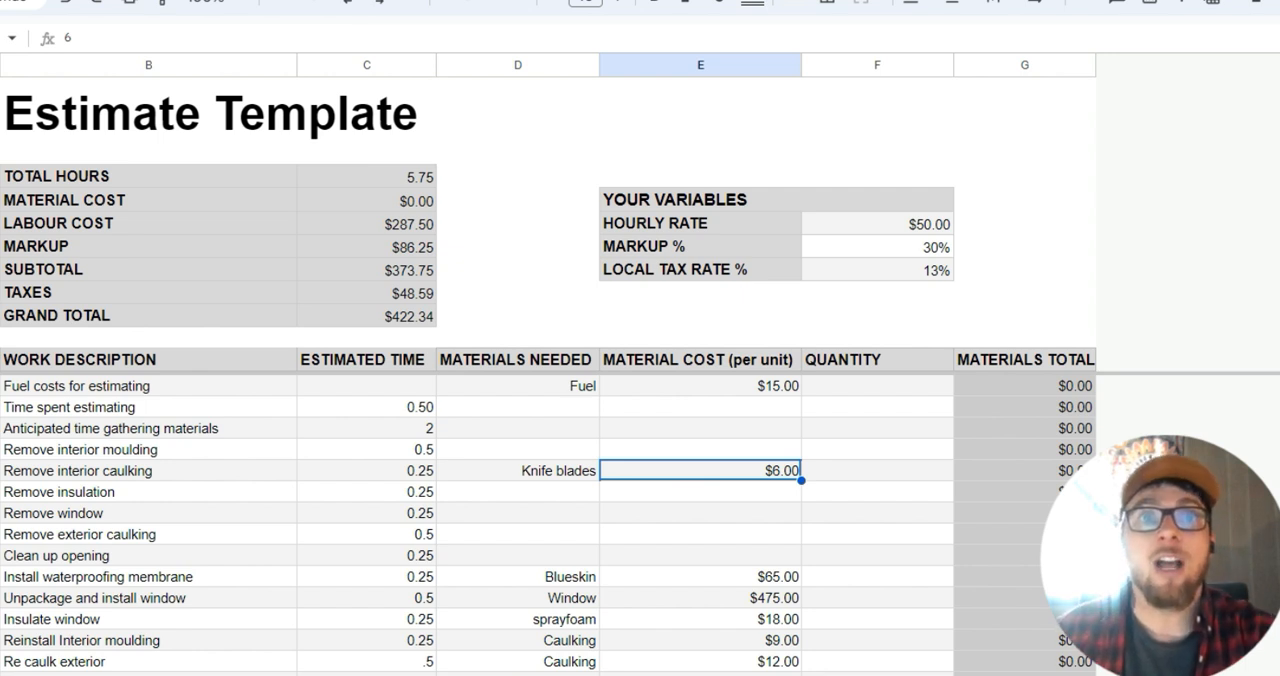
{"action": "left_click", "coordinate": [871, 386]}
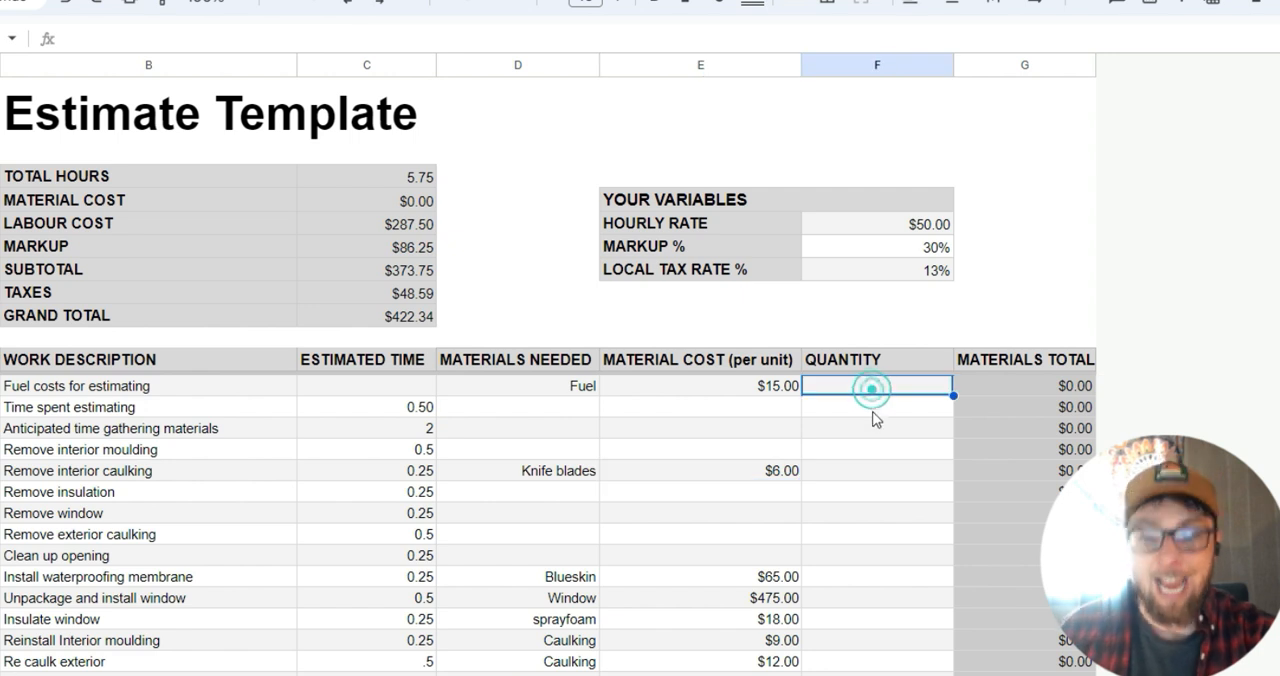
{"action": "key", "text": "ctrl+v"}
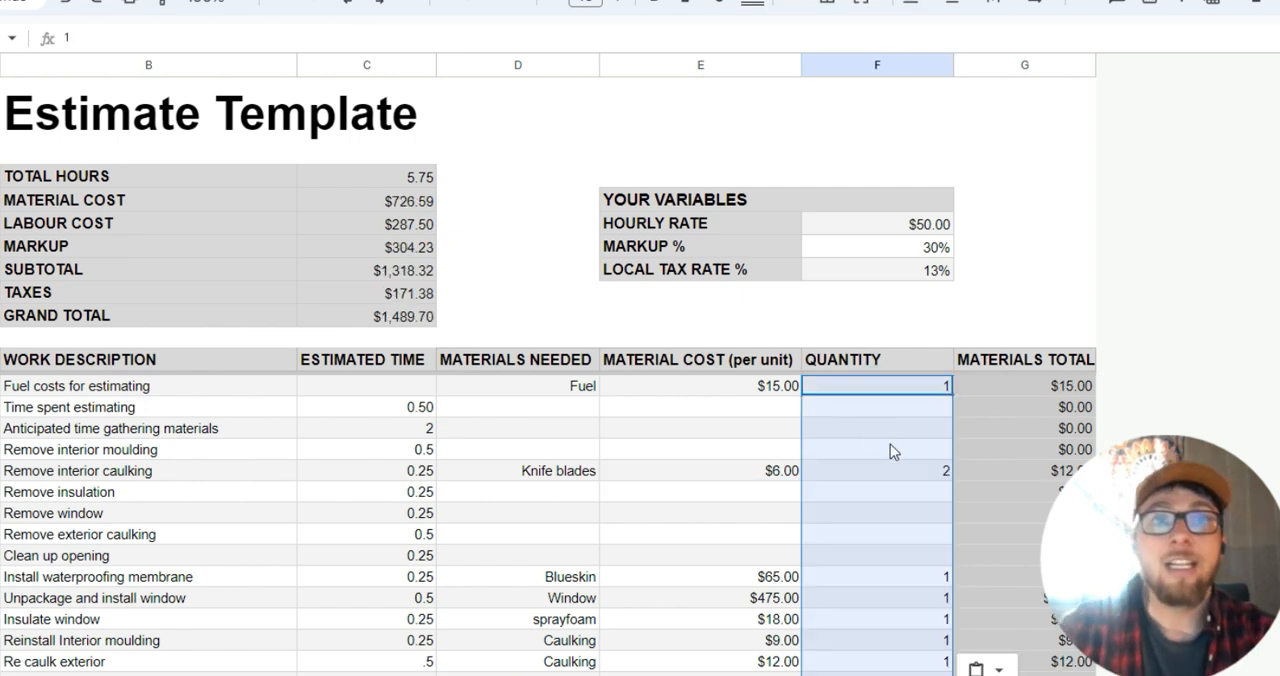
Compare unit cost and quantity for the Fuel and Knife blades rows with their entries in Materials Total.
{"action": "left_click", "coordinate": [788, 387]}
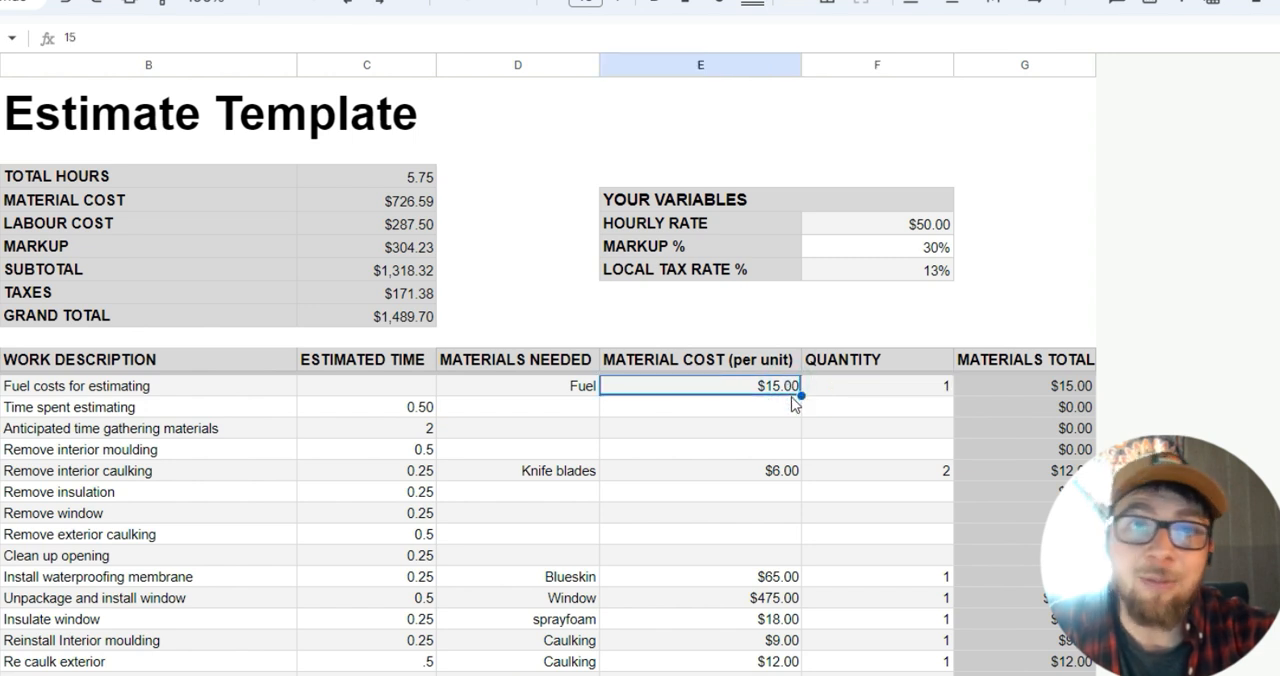
{"action": "left_click", "coordinate": [909, 396]}
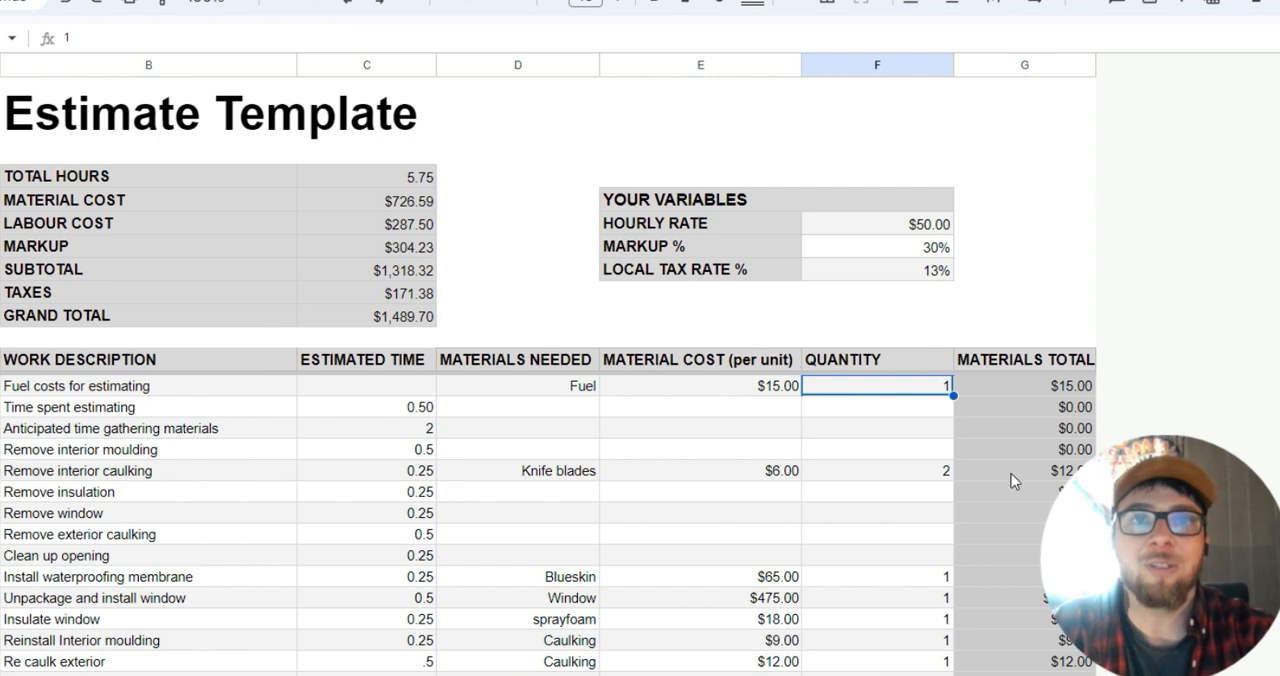
{"action": "scroll", "coordinate": [960, 490], "scroll_direction": "down", "scroll_amount": 1}
{"action": "scroll", "coordinate": [937, 477], "scroll_direction": "up", "scroll_amount": 1}
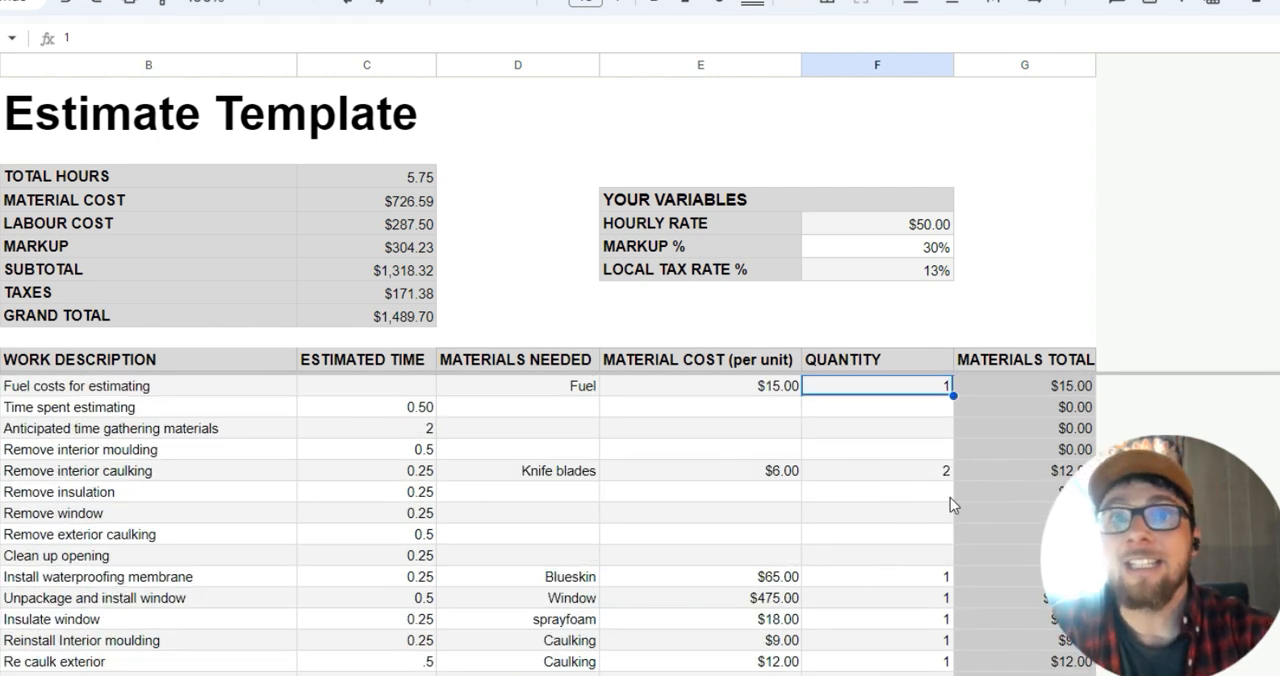
{"action": "left_click", "coordinate": [886, 471]}
{"action": "left_click", "coordinate": [786, 476]}
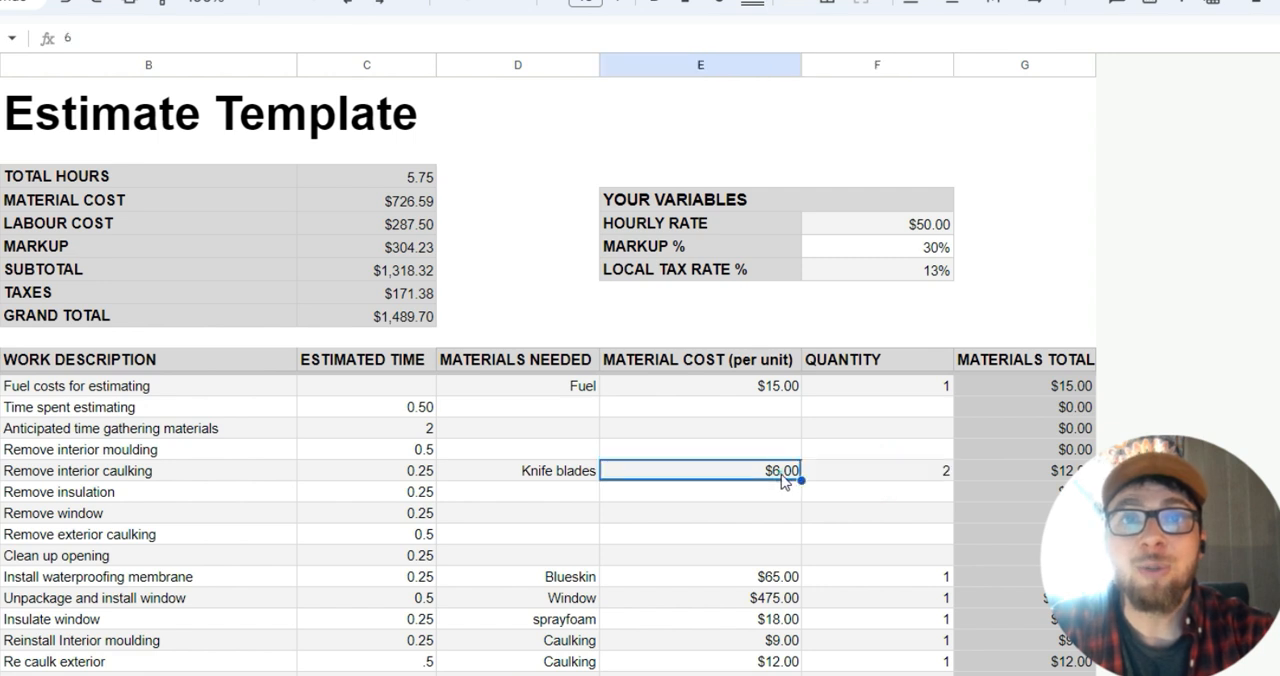
{"action": "left_click", "coordinate": [850, 478]}
Review the quantities and material totals of the remaining rows, from Blueskin, Window and sprayfoam down to dump run.
{"action": "scroll", "coordinate": [855, 487], "scroll_direction": "down", "scroll_amount": 2}
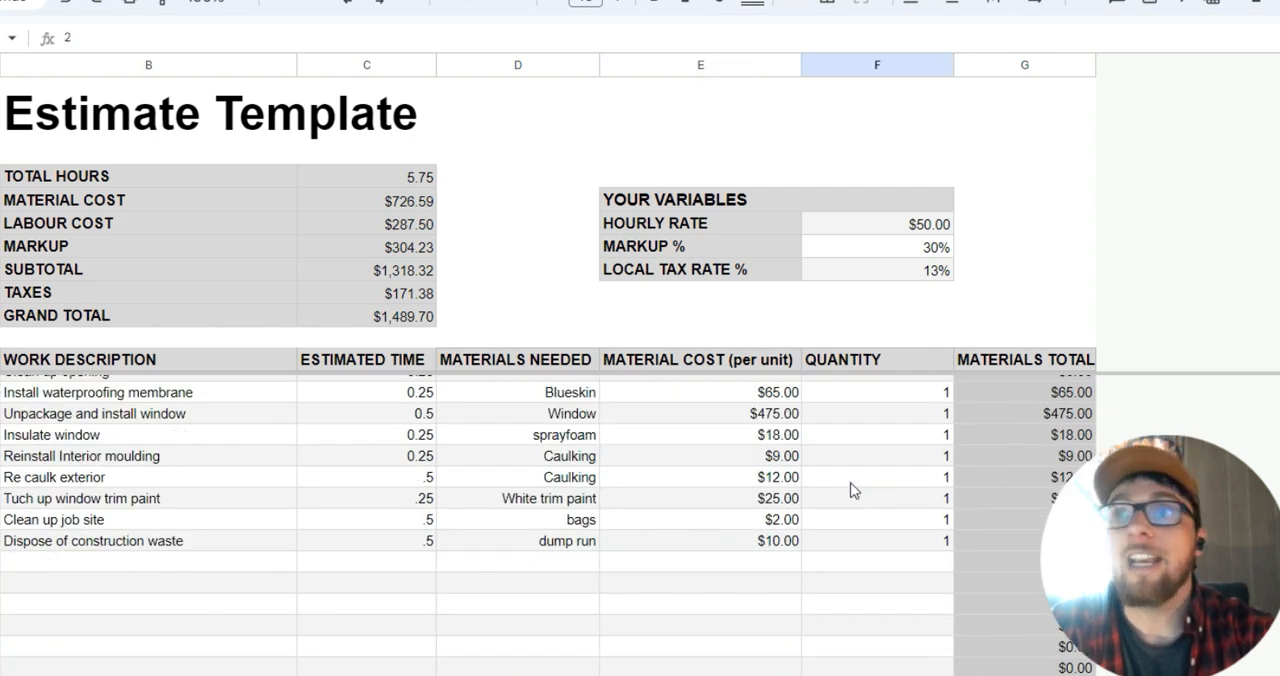
{"action": "left_click", "coordinate": [830, 394]}
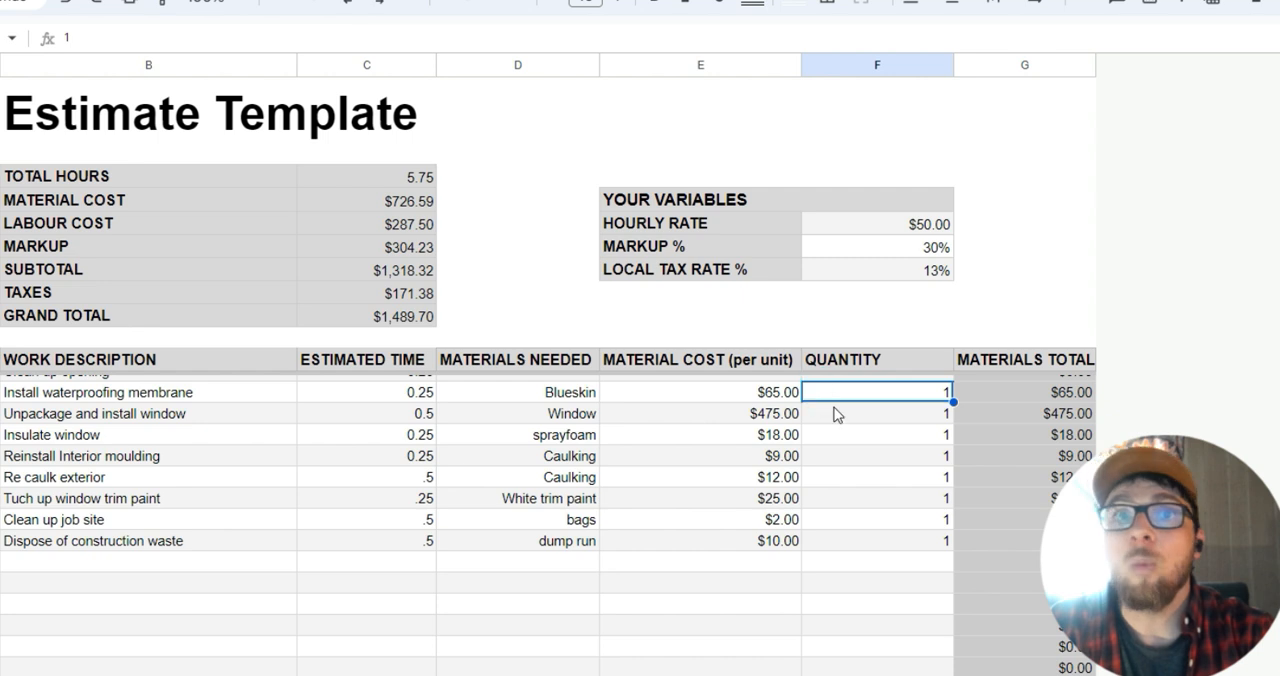
{"action": "left_click", "coordinate": [840, 420]}
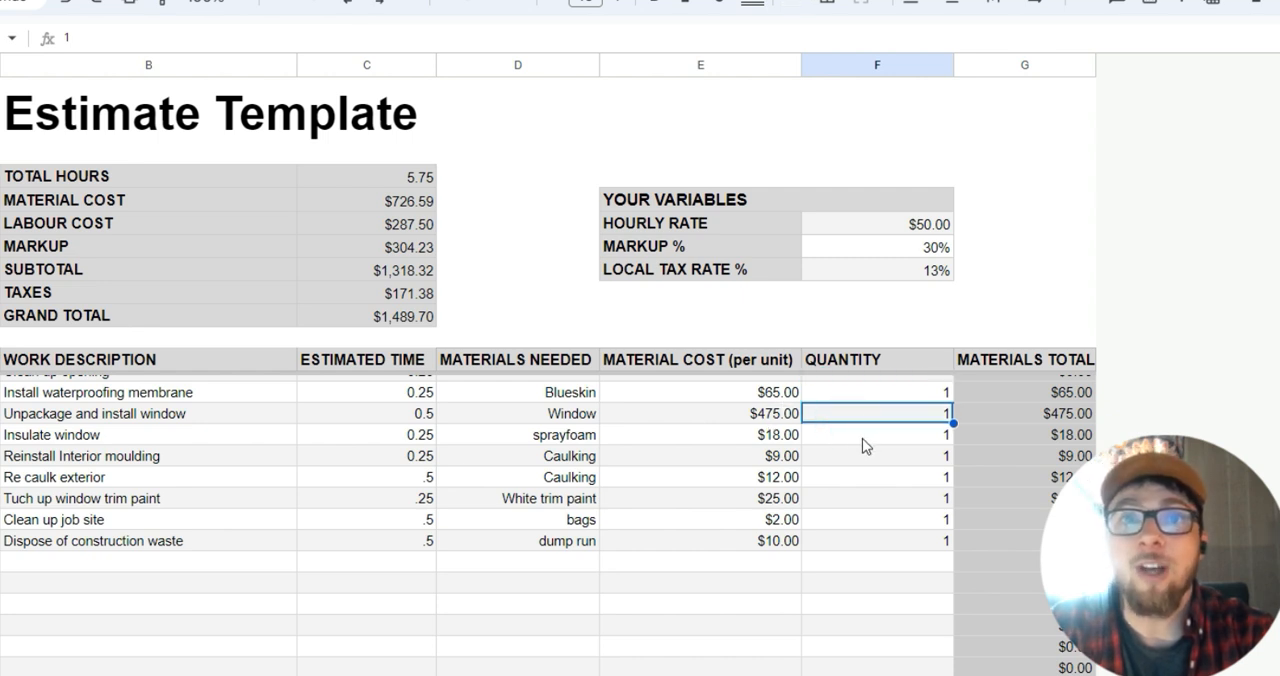
{"action": "left_click", "coordinate": [865, 440]}
{"action": "scroll", "coordinate": [865, 446], "scroll_direction": "down", "scroll_amount": 2}
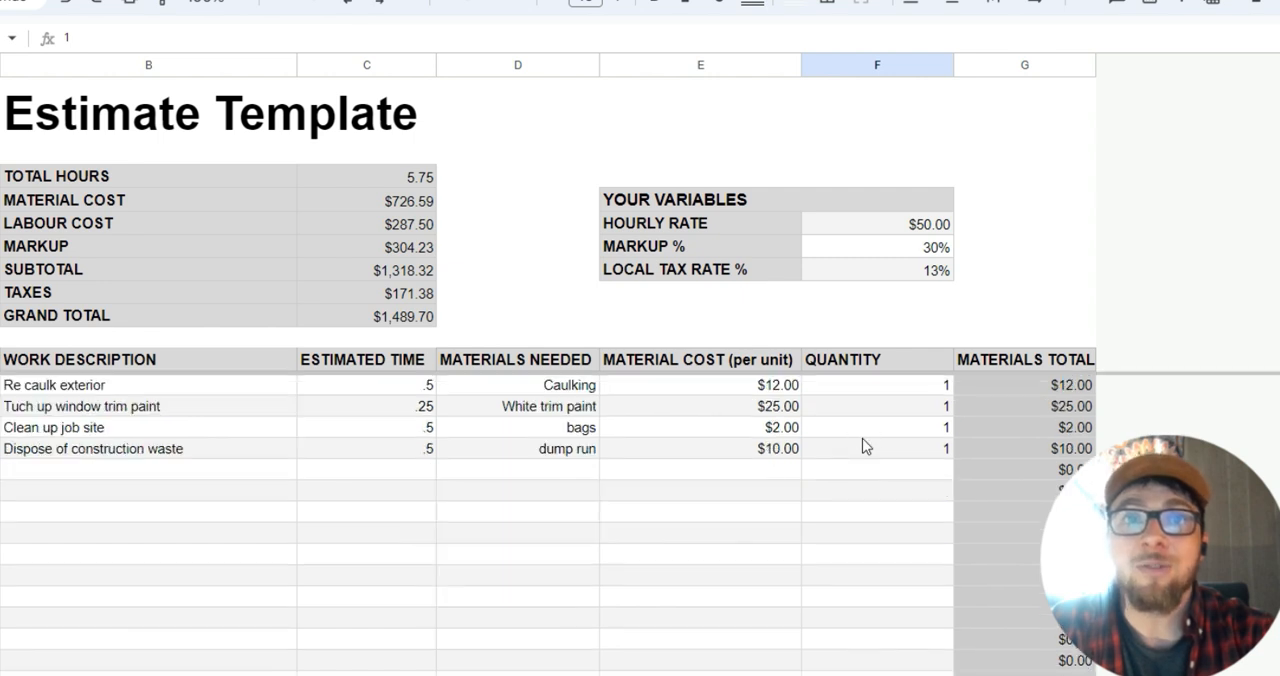
{"action": "scroll", "coordinate": [866, 447], "scroll_direction": "up", "scroll_amount": 2}
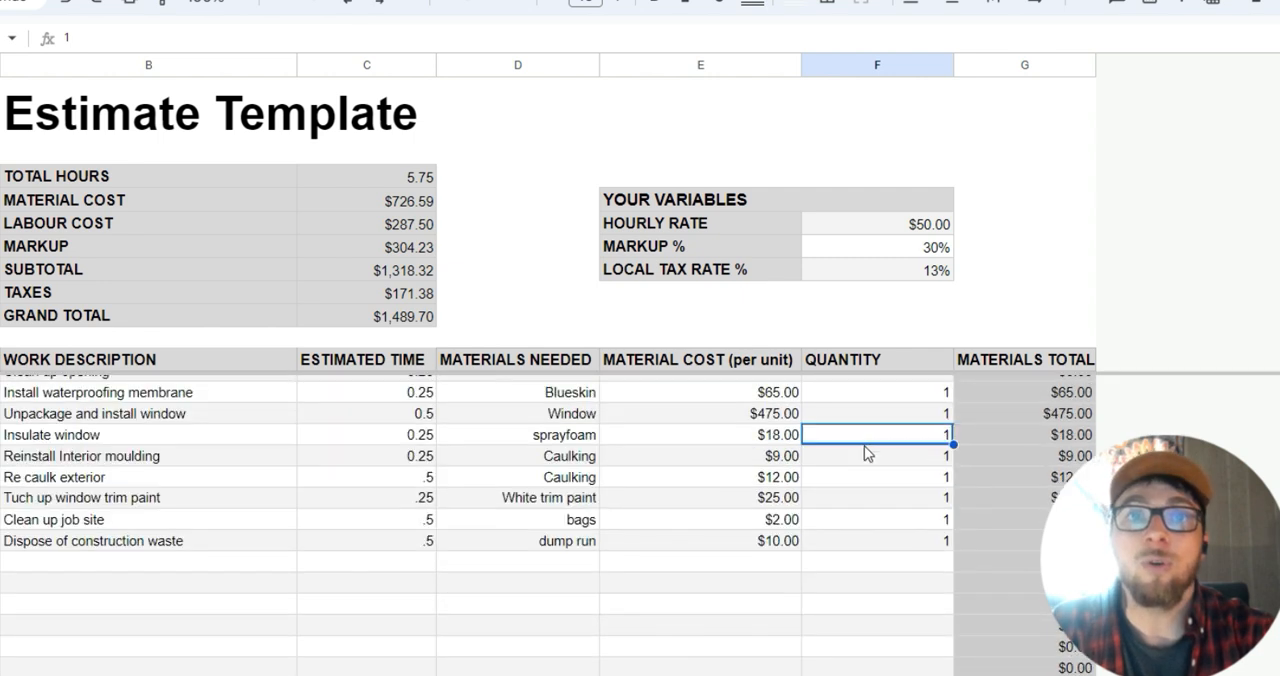
{"action": "scroll", "coordinate": [866, 453], "scroll_direction": "up", "scroll_amount": 4}
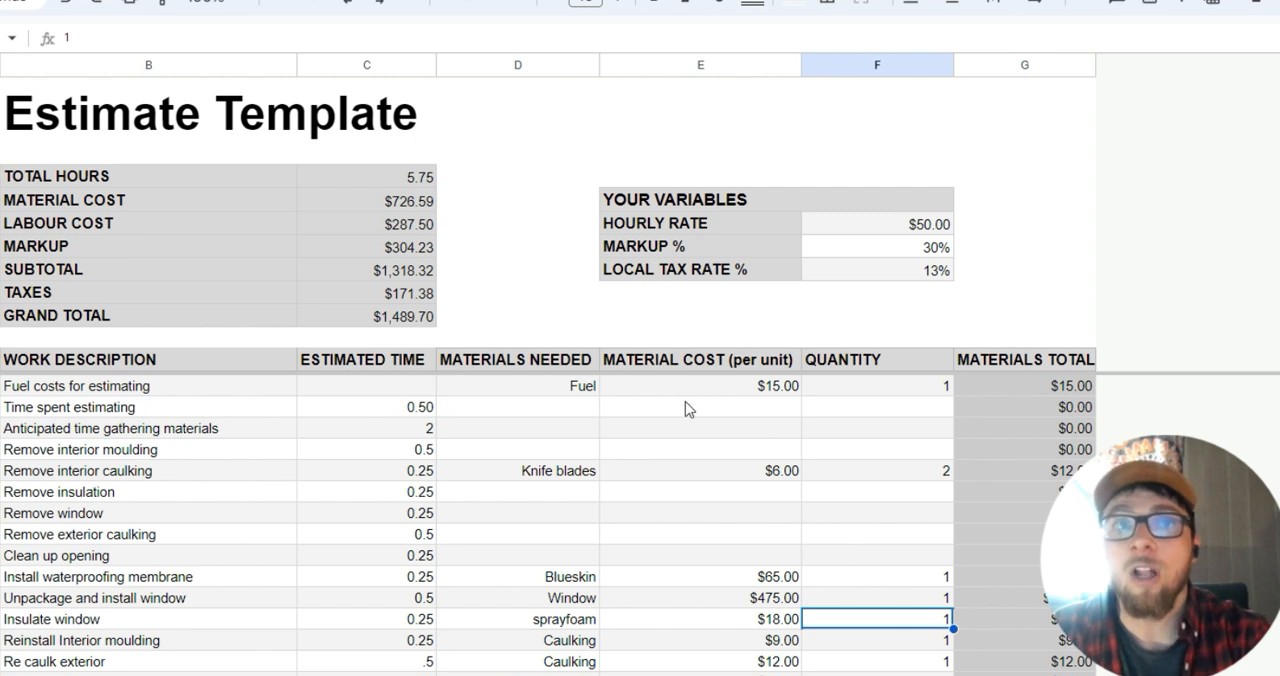
{"action": "scroll", "coordinate": [1083, 398], "scroll_direction": "down", "scroll_amount": 2}
{"action": "scroll", "coordinate": [1080, 400], "scroll_direction": "down", "scroll_amount": 5}
{"action": "scroll", "coordinate": [1077, 419], "scroll_direction": "up", "scroll_amount": 7}
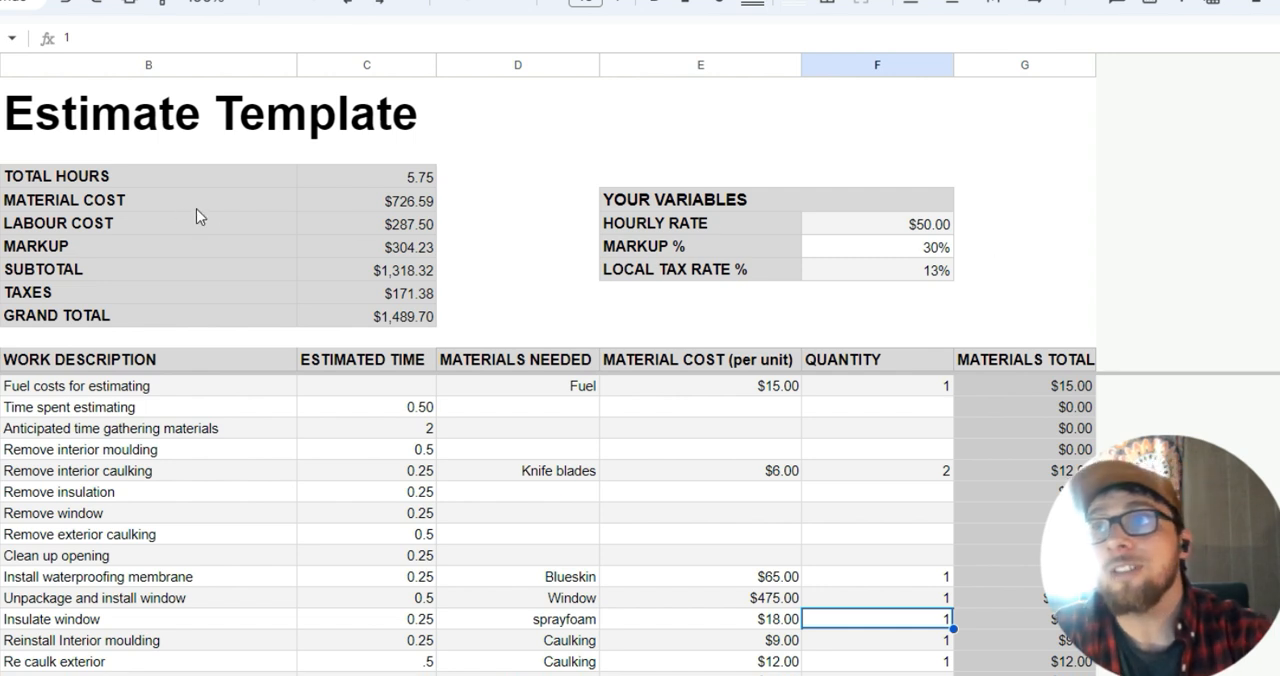
Examine how Total Hours sums the Estimated Time column, and check the hourly rate, markup and local tax rate variables.
{"action": "left_click", "coordinate": [345, 177]}
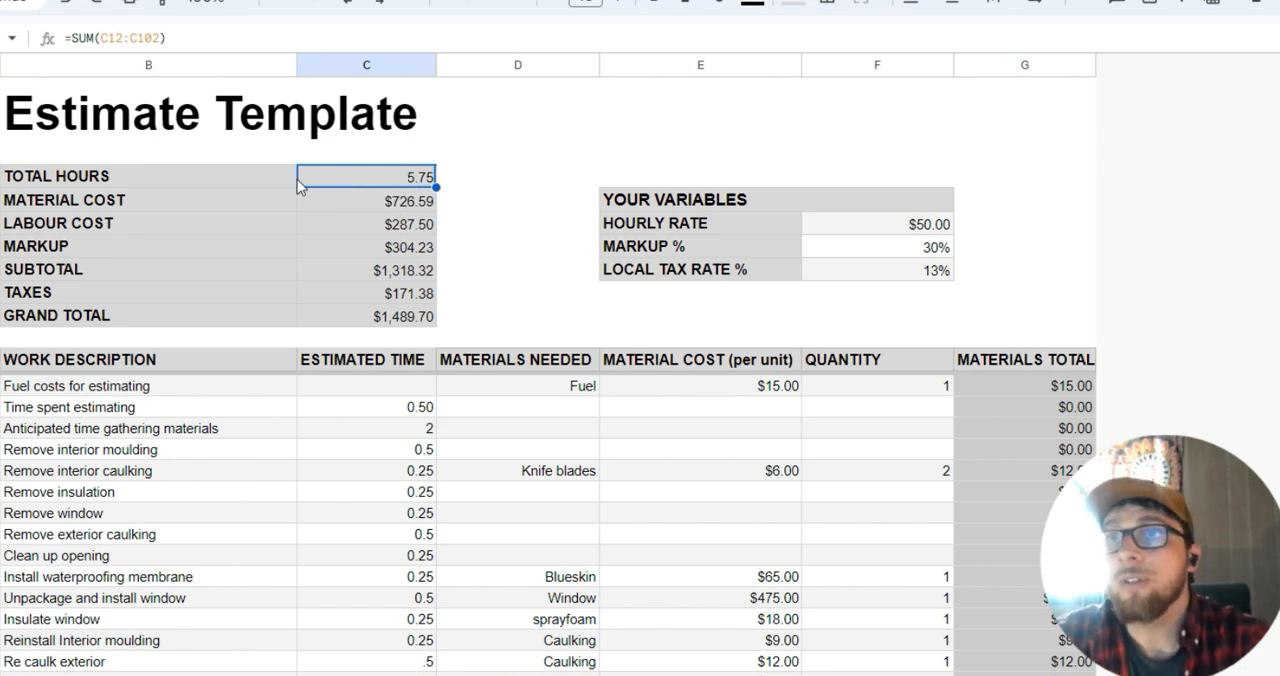
{"action": "left_click", "coordinate": [372, 177]}
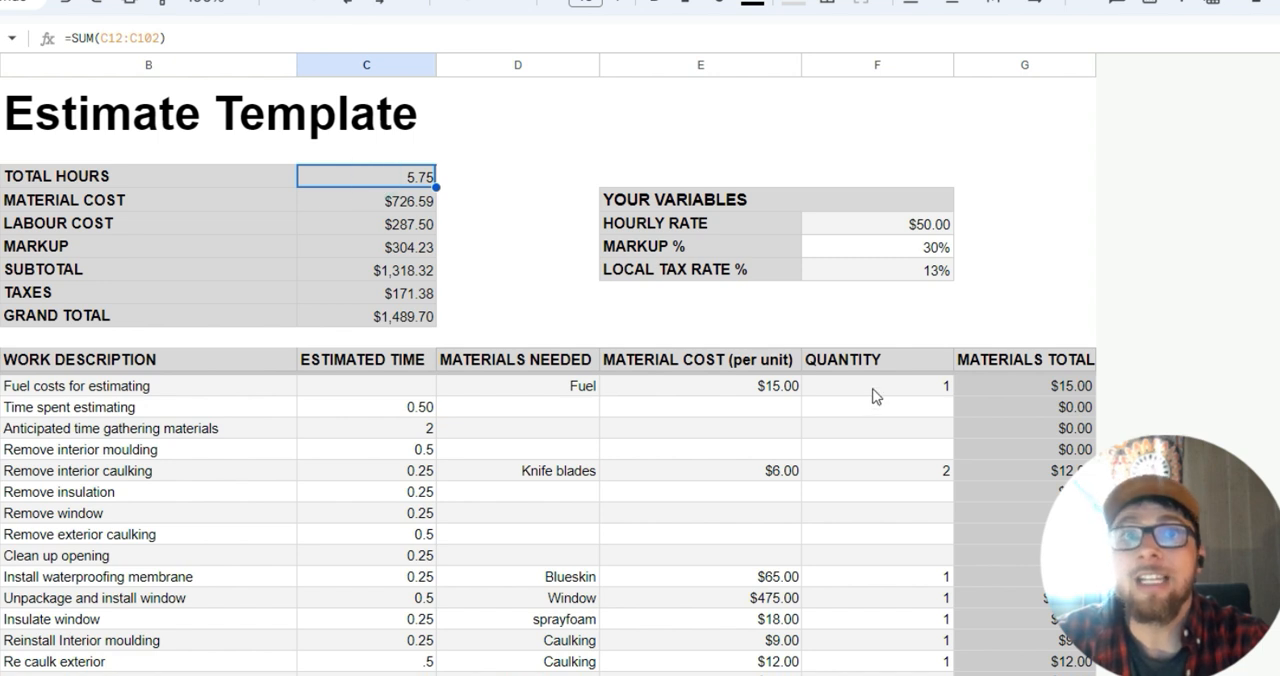
{"action": "left_click", "coordinate": [398, 362]}
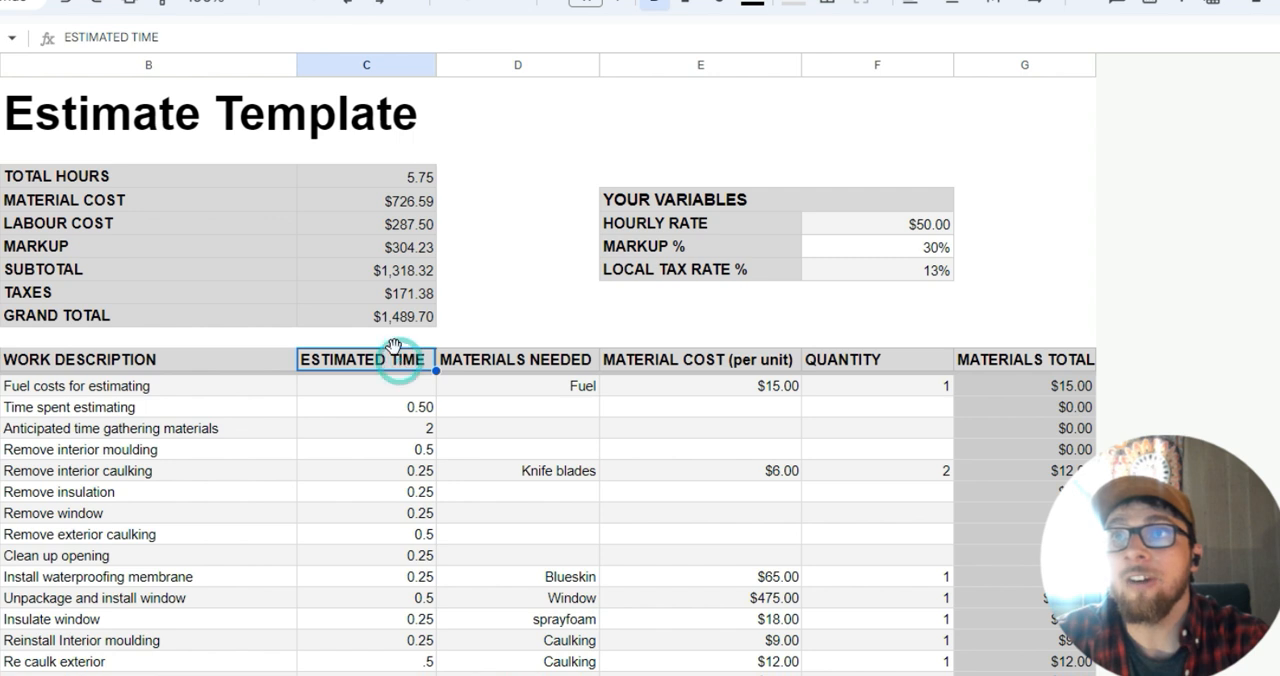
{"action": "left_click", "coordinate": [400, 180]}
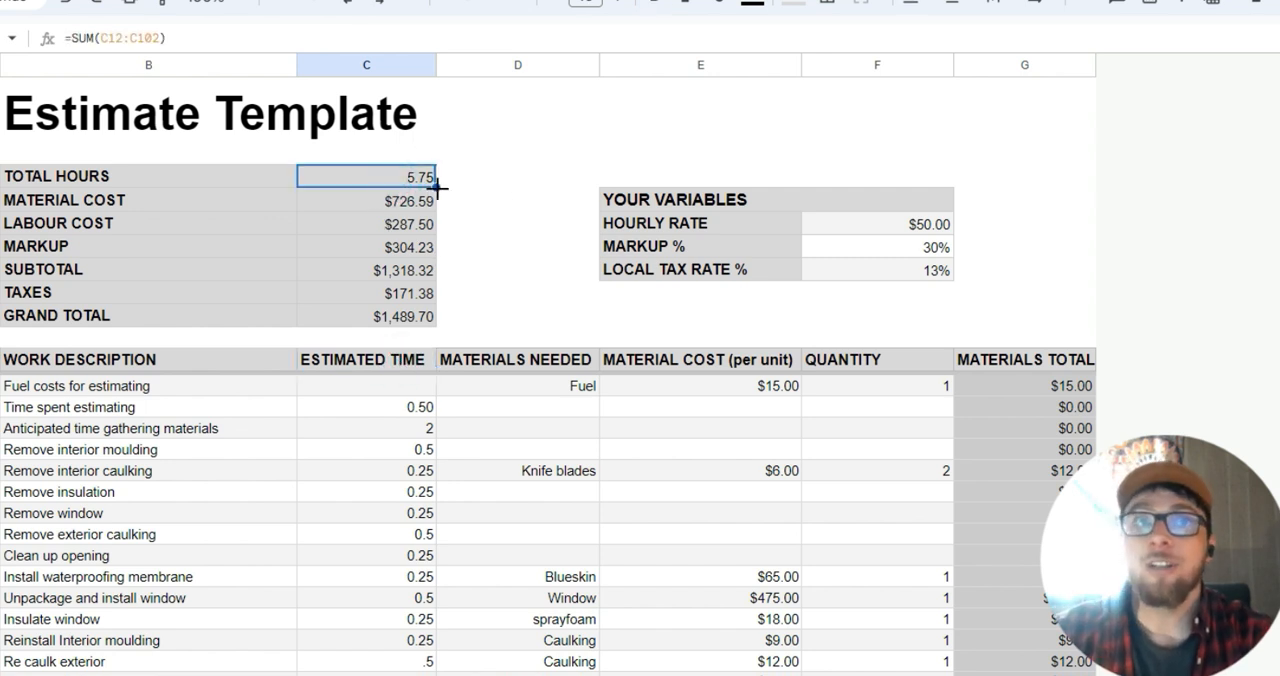
{"action": "left_click", "coordinate": [888, 224]}
{"action": "left_click", "coordinate": [886, 247]}
{"action": "left_click", "coordinate": [882, 268]}
{"action": "left_click", "coordinate": [395, 177]}
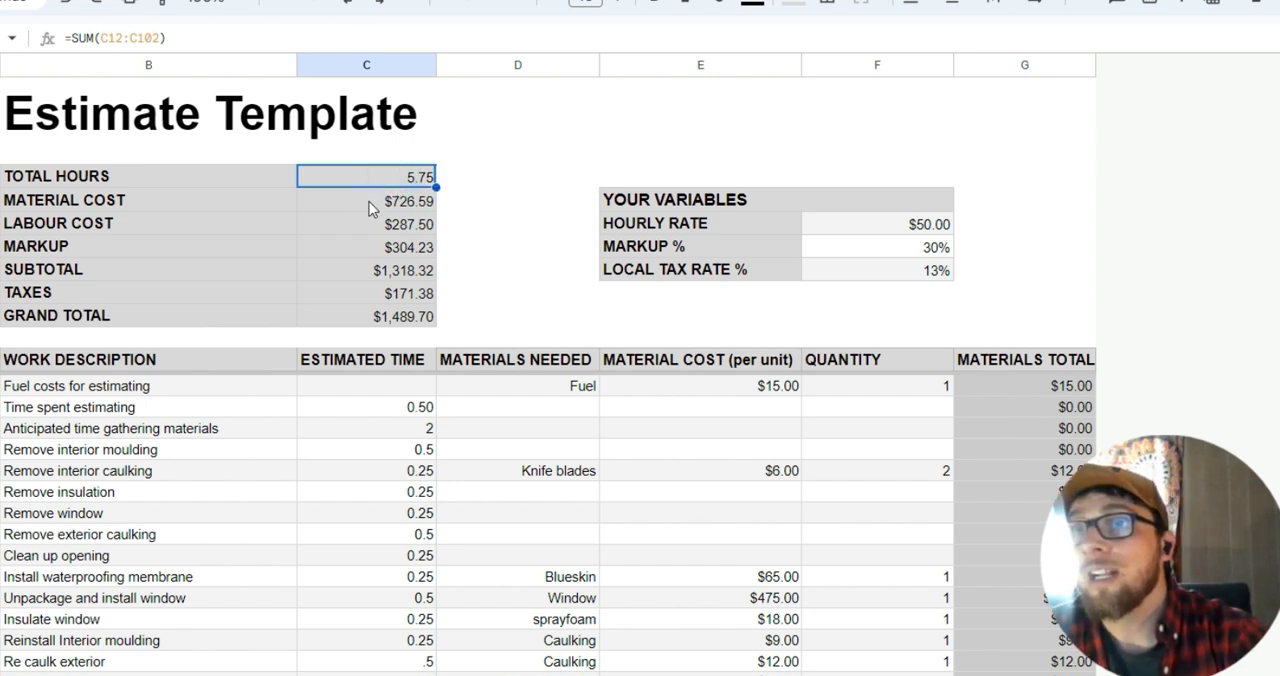
Inspect the summary formulas for material cost, labour cost, markup, subtotal, taxes and grand total.
{"action": "left_click", "coordinate": [368, 201]}
{"action": "left_click", "coordinate": [390, 224]}
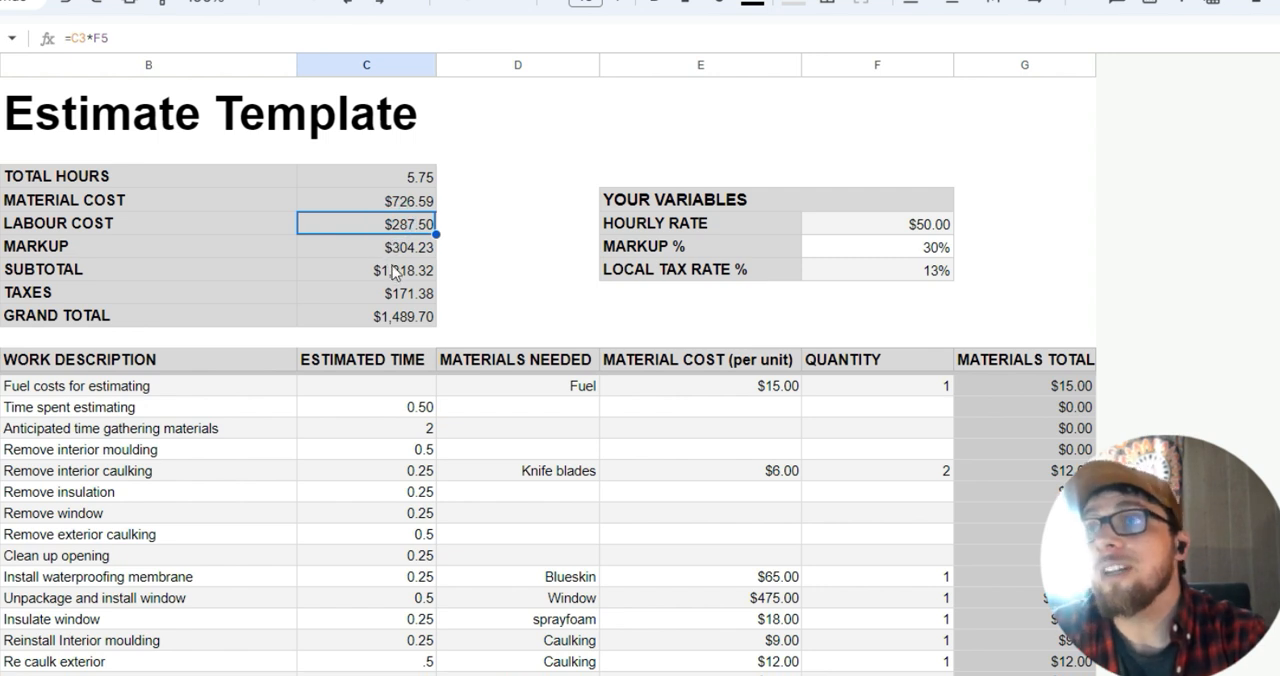
{"action": "left_click", "coordinate": [393, 254]}
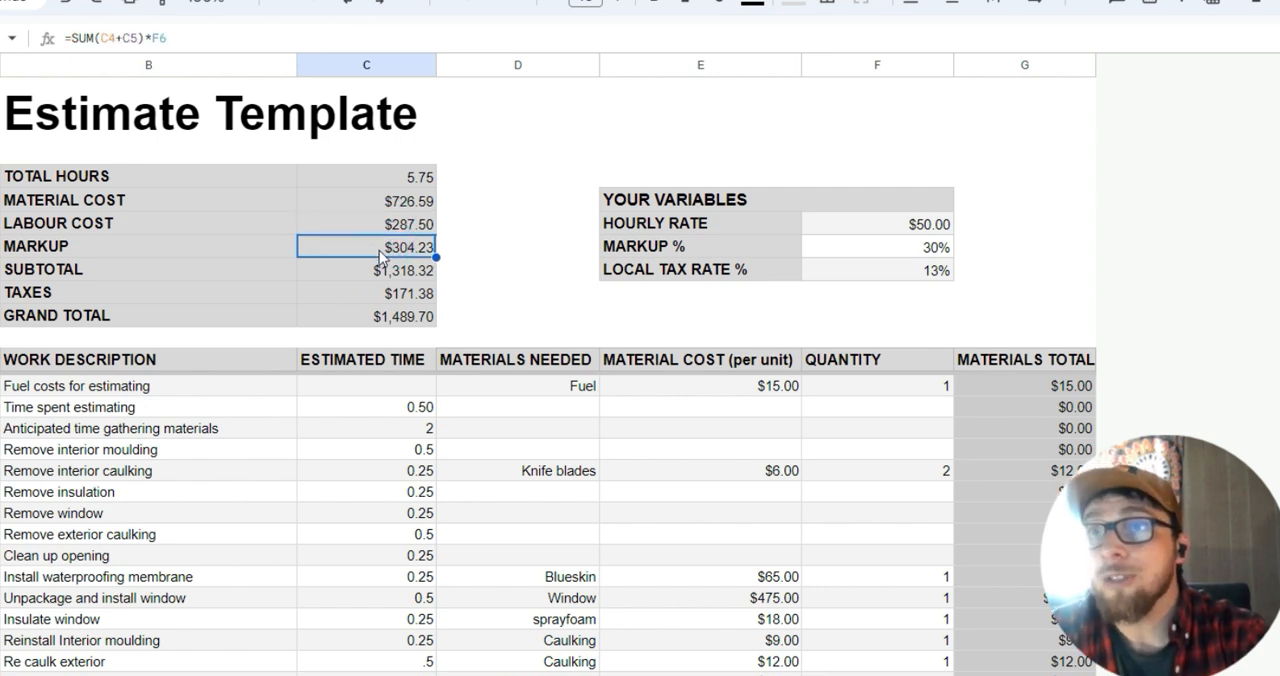
{"action": "left_click", "coordinate": [412, 279]}
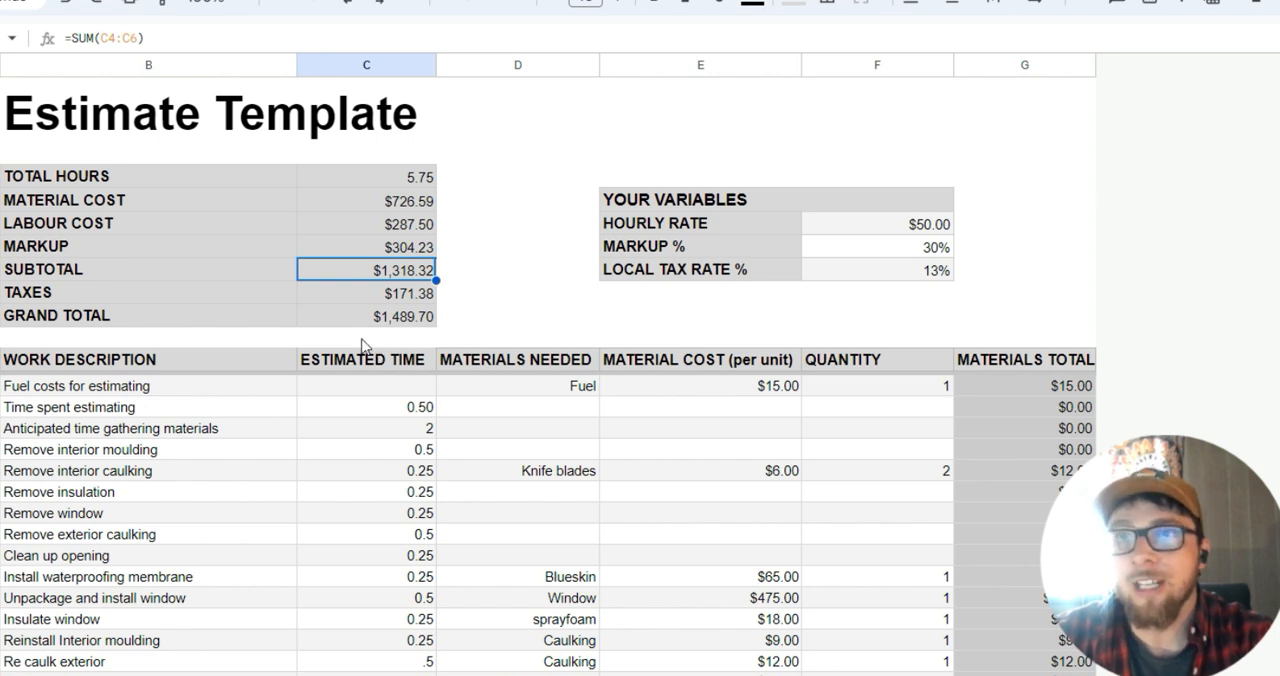
{"action": "left_click", "coordinate": [420, 300]}
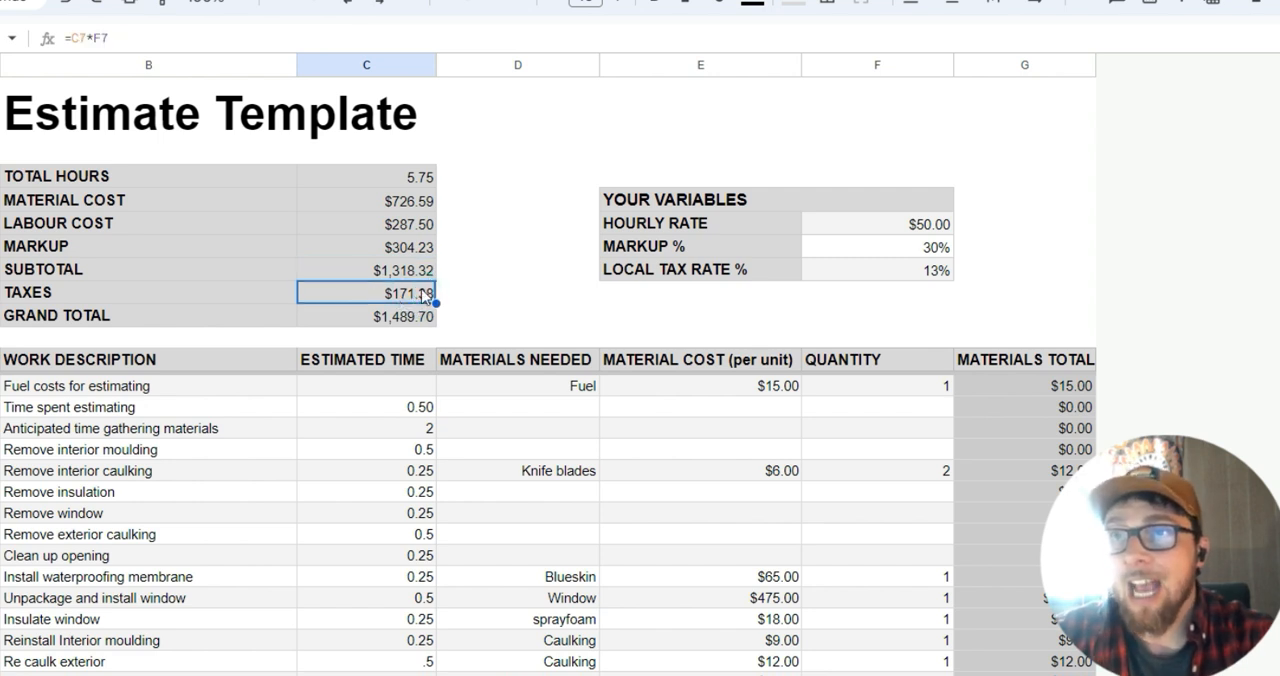
{"action": "left_click", "coordinate": [418, 316]}
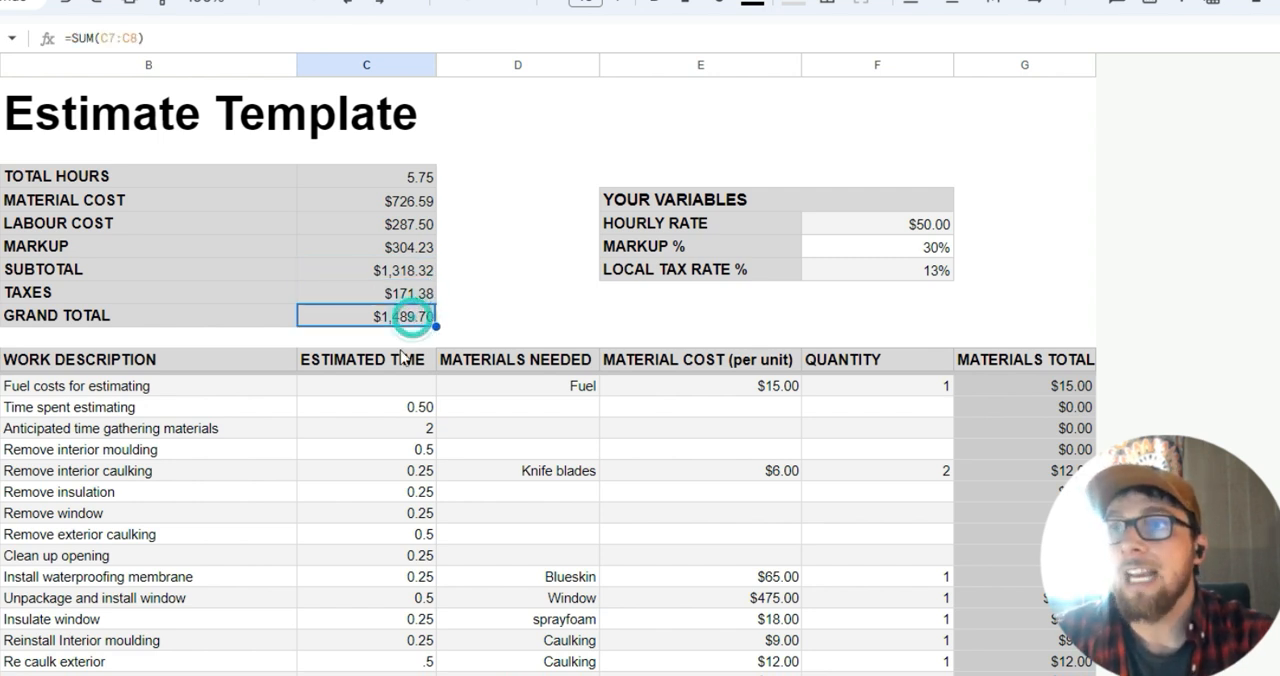
Look over the completed task and material rows once more, and select the Markup % value among the variables.
{"action": "scroll", "coordinate": [534, 329], "scroll_direction": "down", "scroll_amount": 1}
{"action": "scroll", "coordinate": [530, 370], "scroll_direction": "up", "scroll_amount": 1}
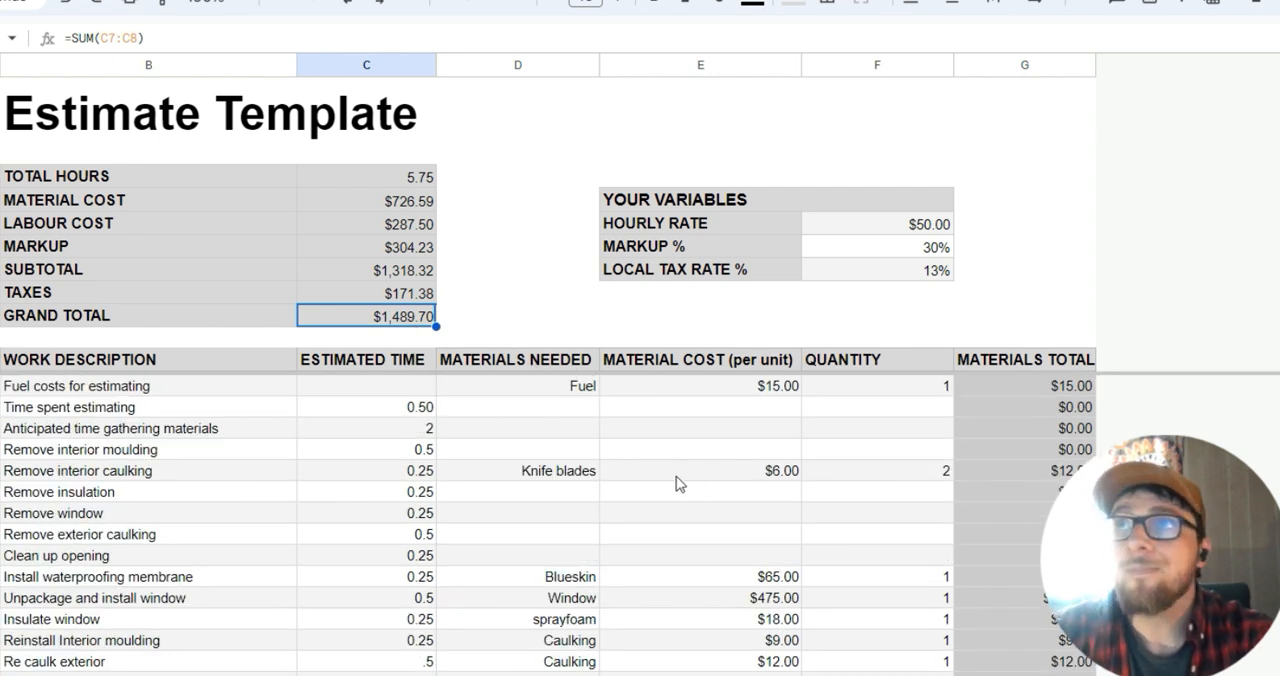
{"action": "scroll", "coordinate": [724, 461], "scroll_direction": "down", "scroll_amount": 1}
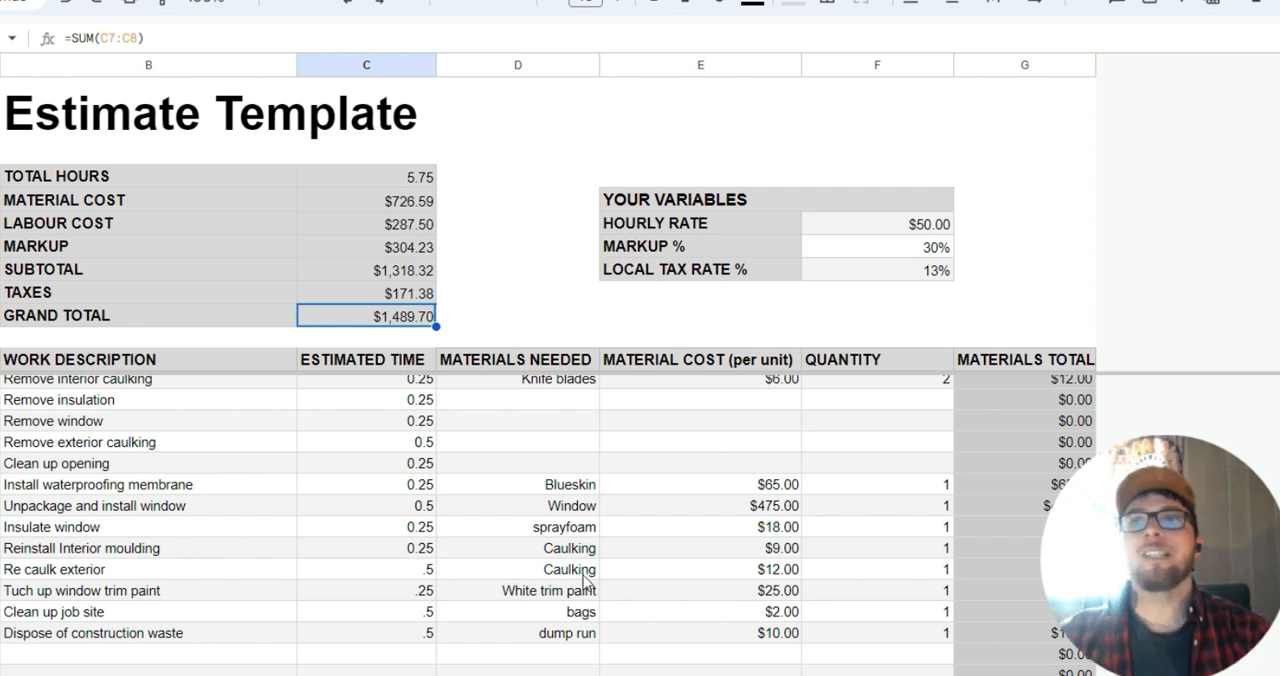
{"action": "scroll", "coordinate": [585, 580], "scroll_direction": "up", "scroll_amount": 1}
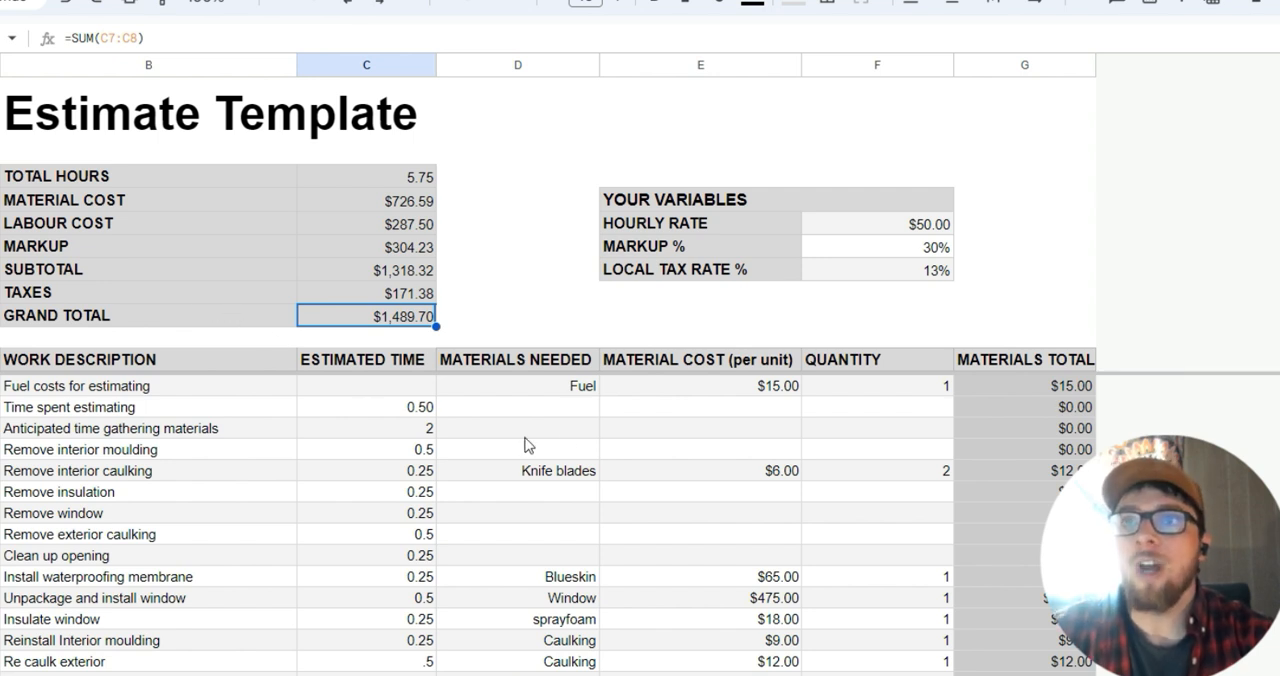
{"action": "left_click", "coordinate": [899, 247]}
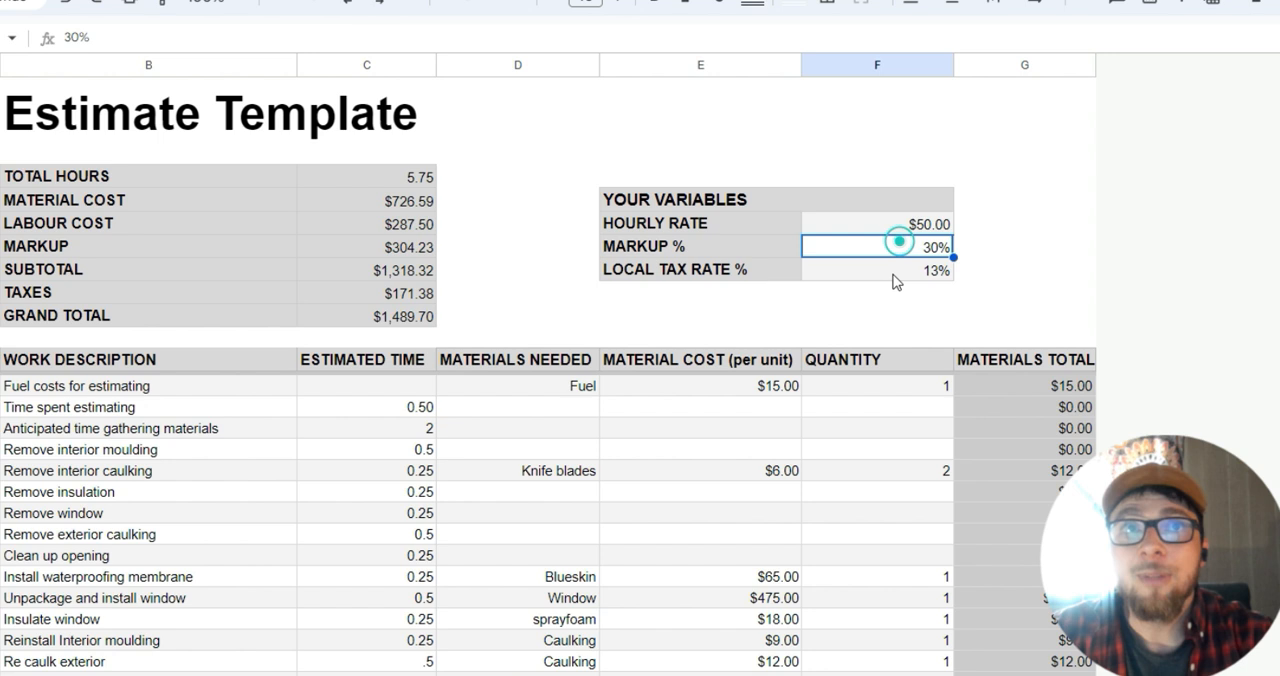
Check the hourly rate and markup percentage variables against the estimate's summary figures.
{"action": "left_click", "coordinate": [786, 427]}
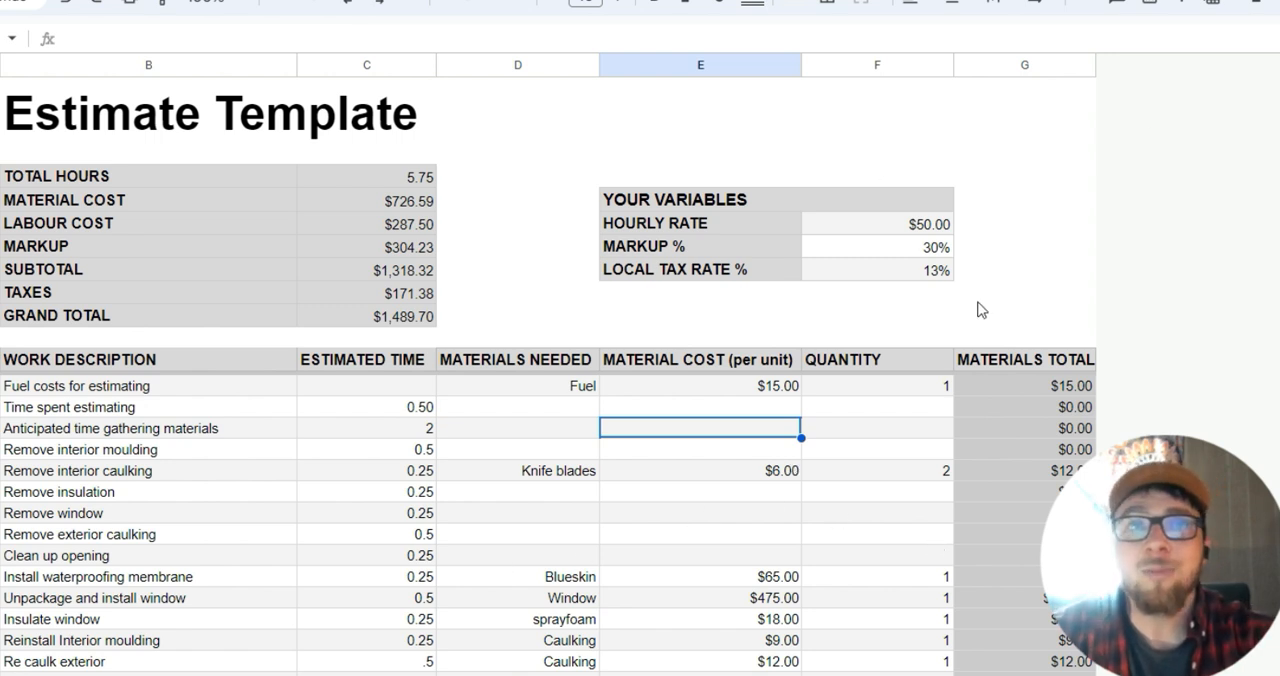
{"action": "left_click", "coordinate": [908, 244]}
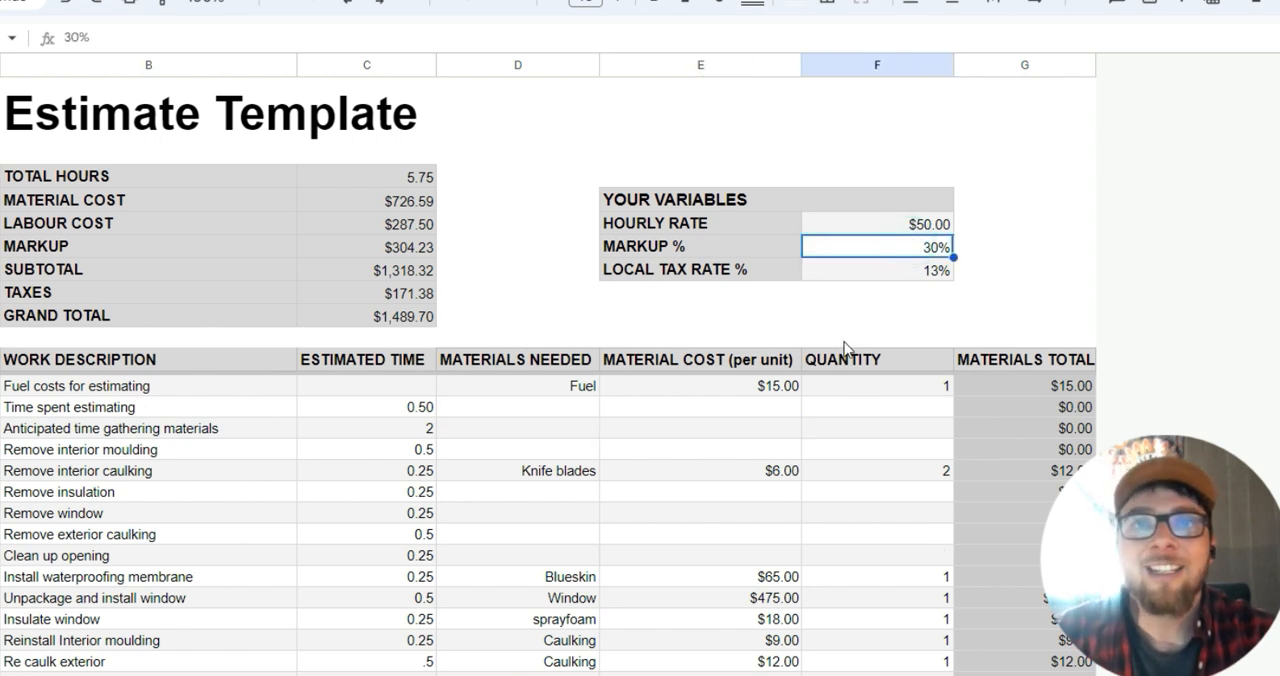
{"action": "left_click", "coordinate": [893, 224]}
{"action": "left_click", "coordinate": [900, 230]}
{"action": "left_click", "coordinate": [911, 249]}
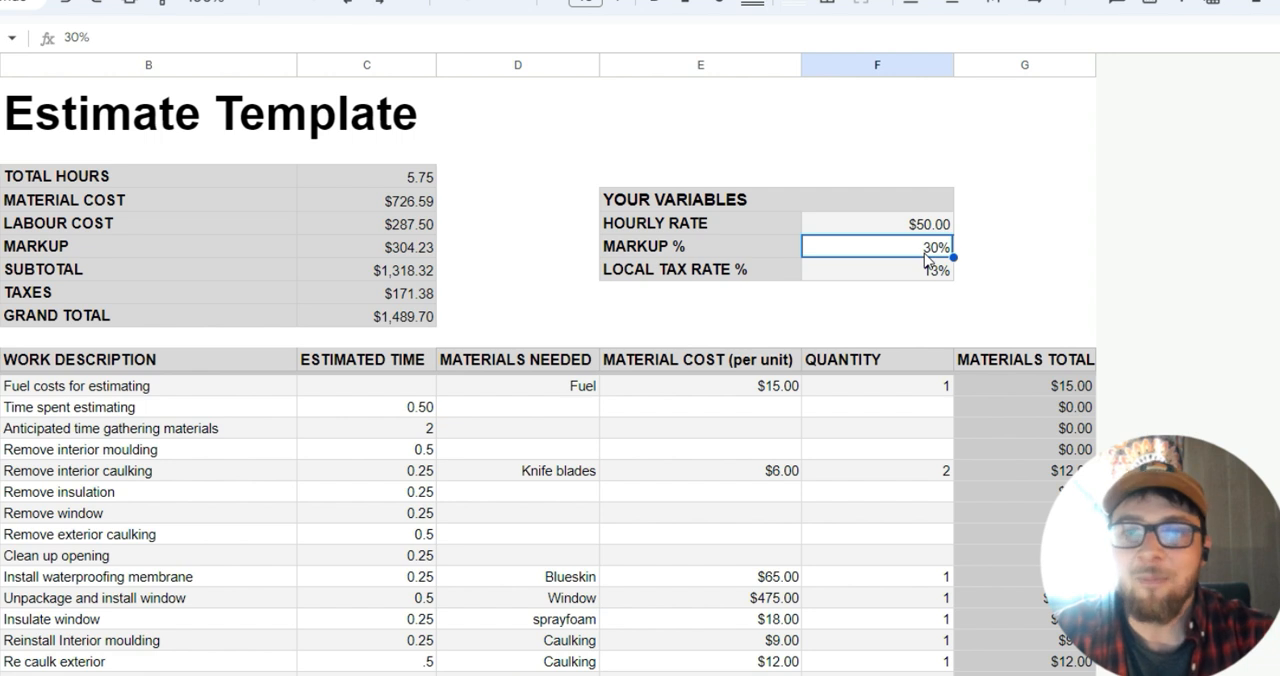
{"action": "left_click", "coordinate": [898, 258]}
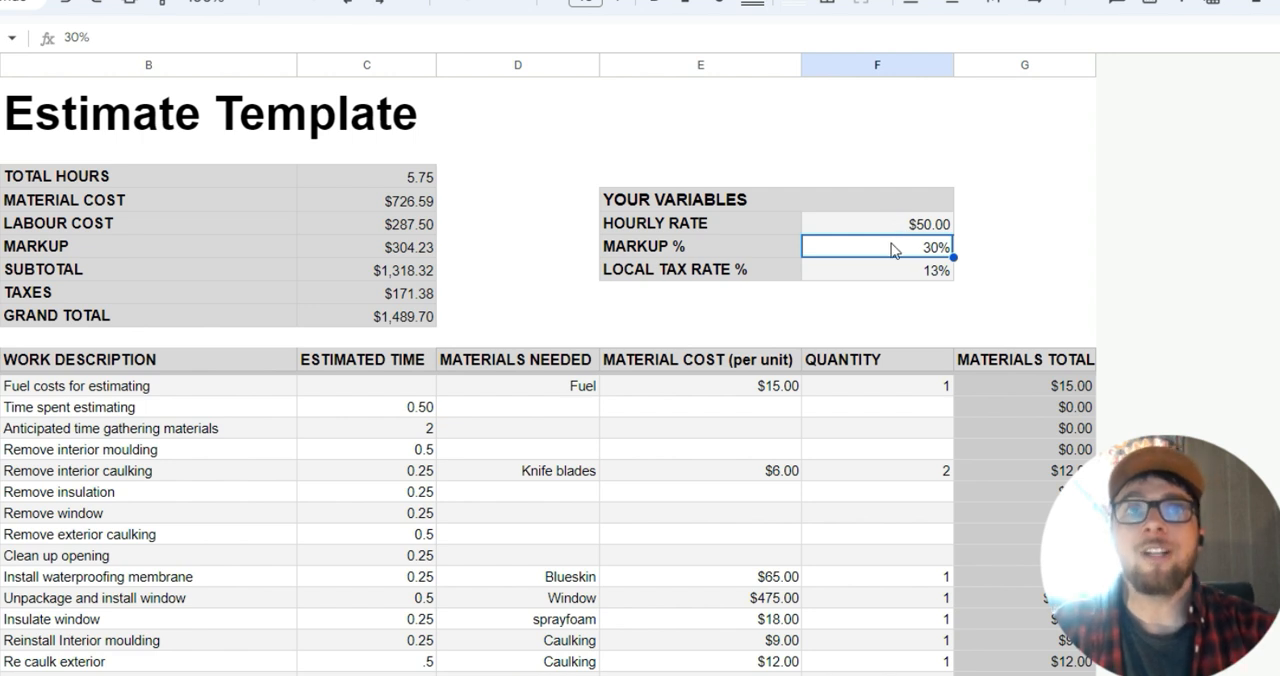
Look over the whole estimate from the title down through the task rows, and select the Estimate Template heading.
{"action": "scroll", "coordinate": [560, 400], "scroll_direction": "down", "scroll_amount": 5}
{"action": "scroll", "coordinate": [561, 391], "scroll_direction": "up", "scroll_amount": 5}
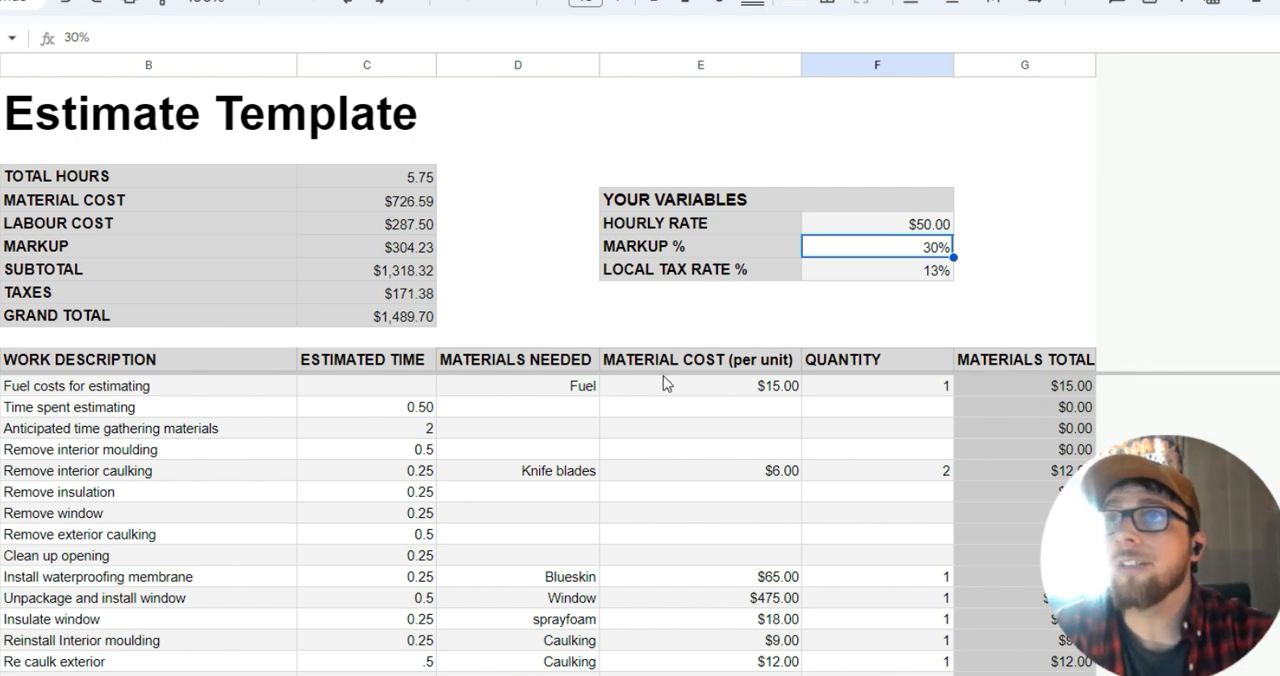
{"action": "left_click", "coordinate": [398, 133]}
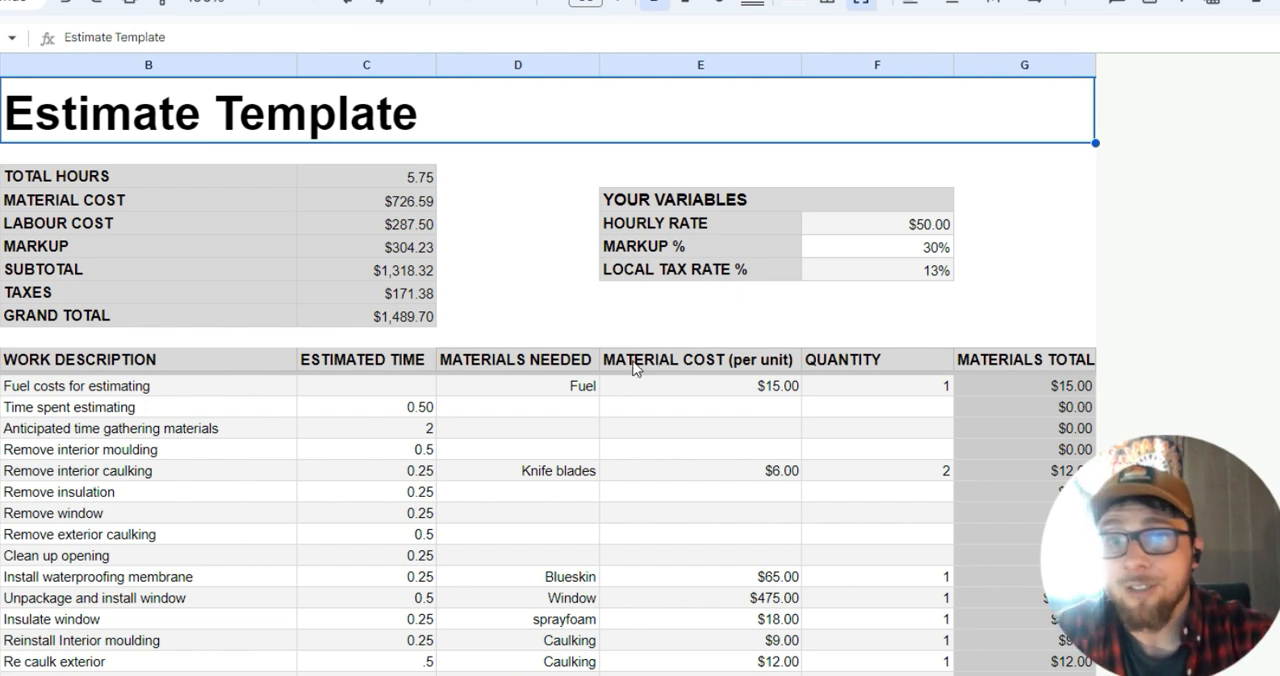
{"action": "scroll", "coordinate": [618, 340], "scroll_direction": "down", "scroll_amount": 2}
{"action": "scroll", "coordinate": [618, 340], "scroll_direction": "up", "scroll_amount": 2}
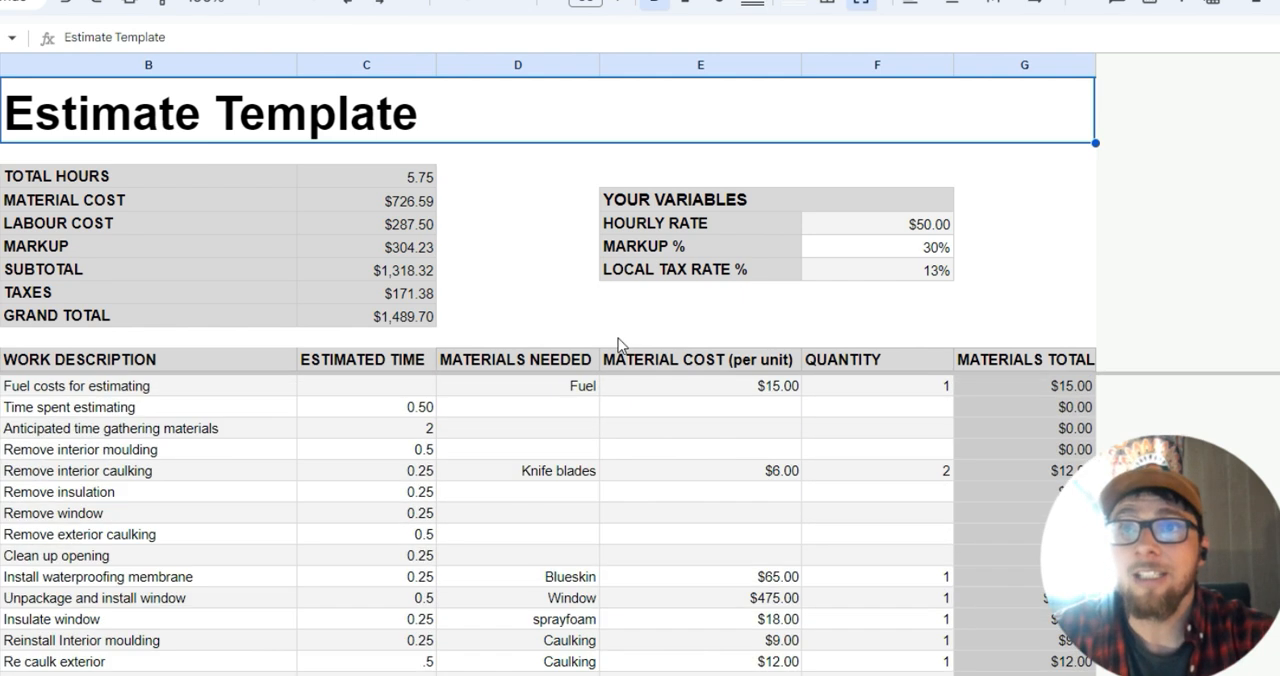